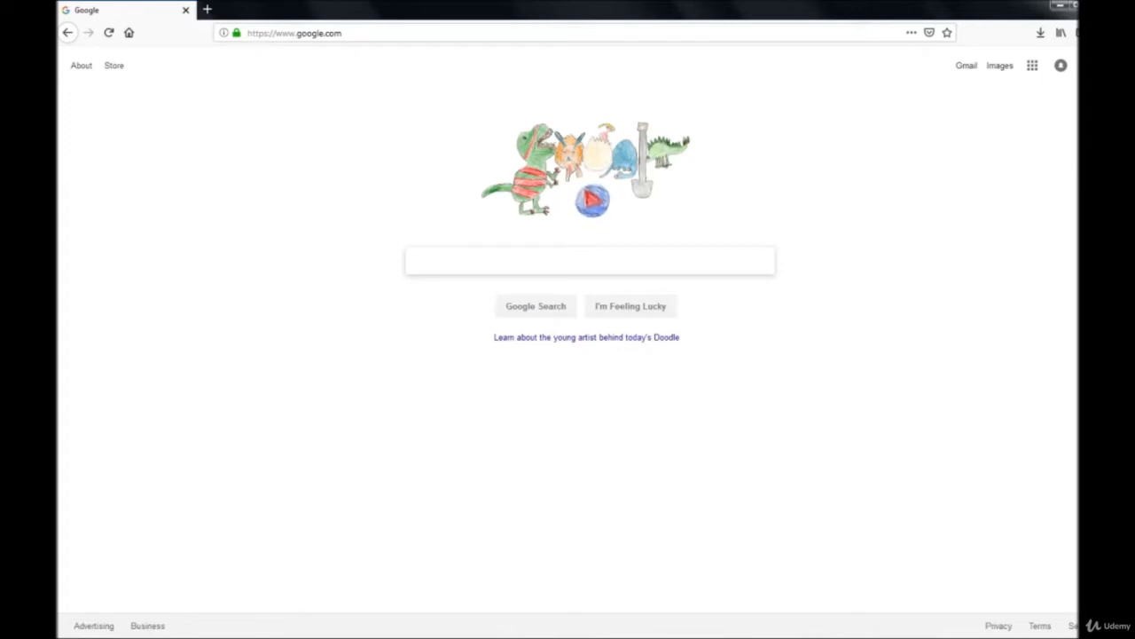
# - Search Google for 'centos download'
pyautogui.write('centos')
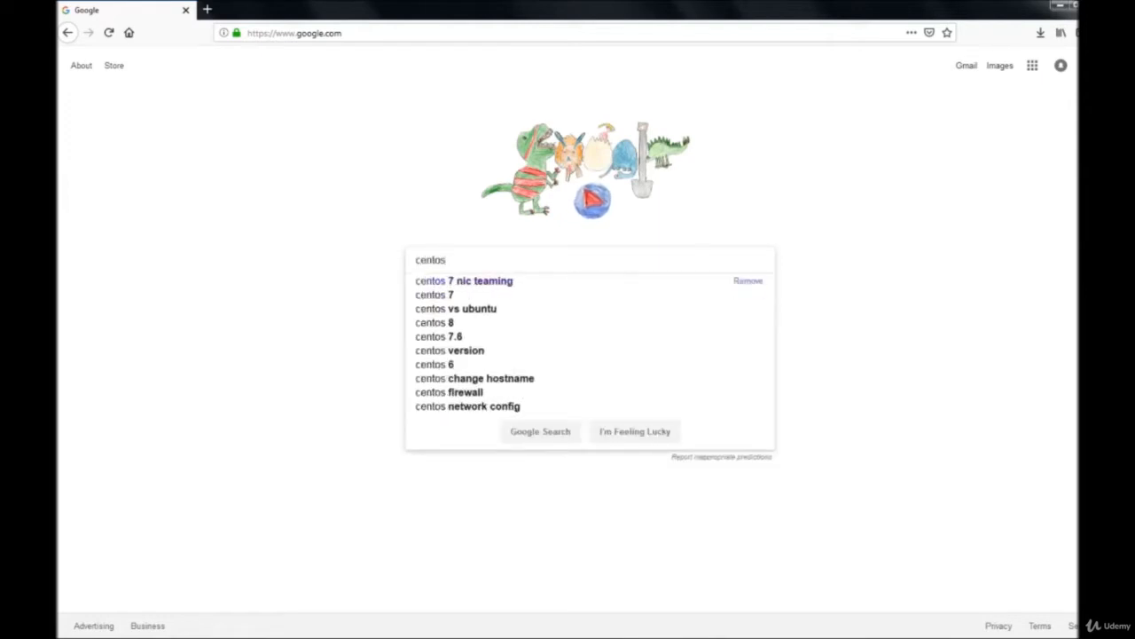
pyautogui.write(' download')
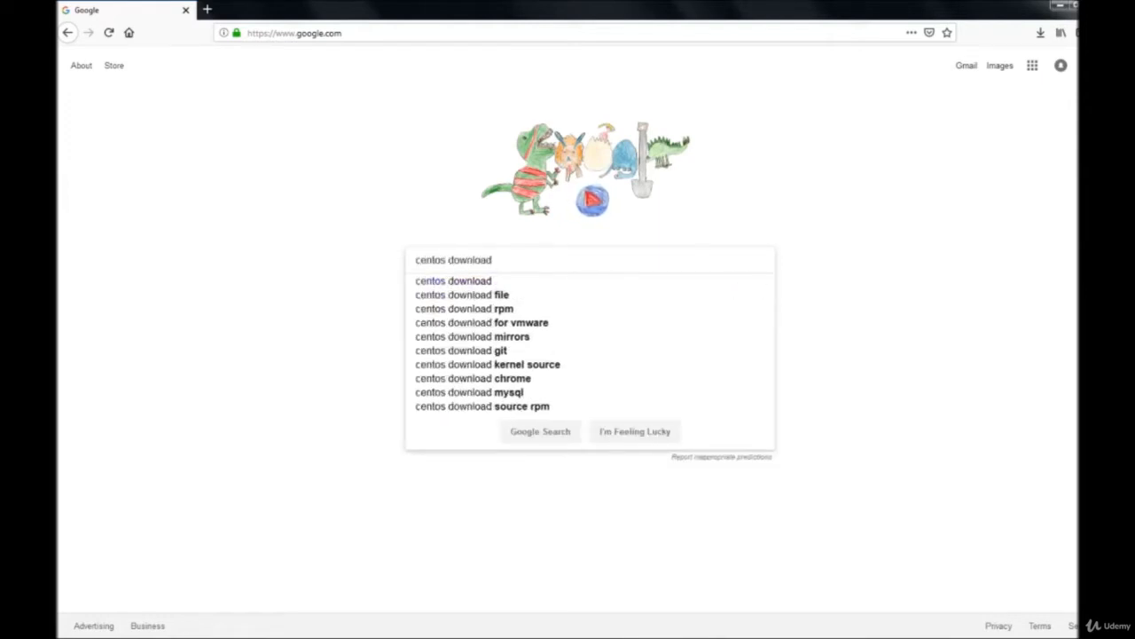
pyautogui.press('Return')
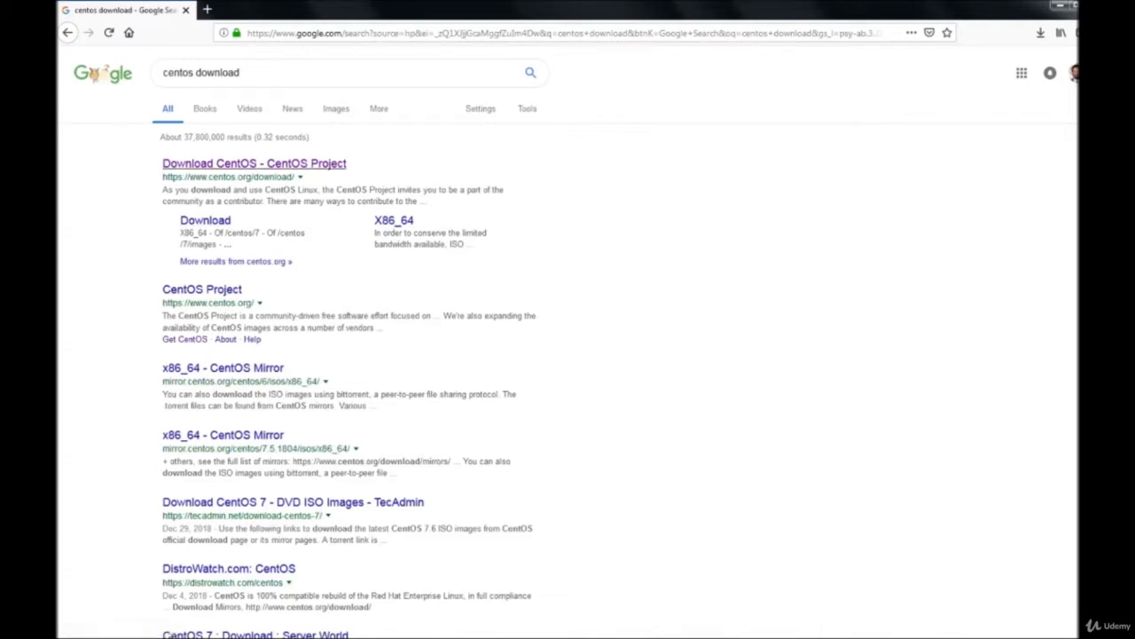
# - Go to the official CentOS download page and choose the DVD ISO image
pyautogui.click(254, 163)
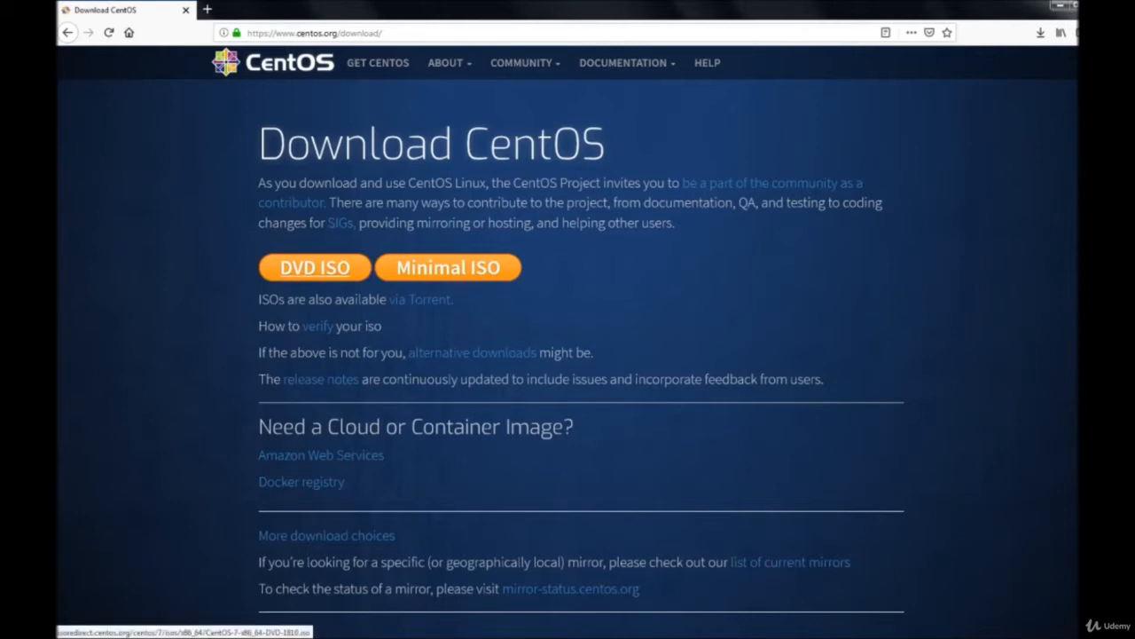
pyautogui.click(314, 267)
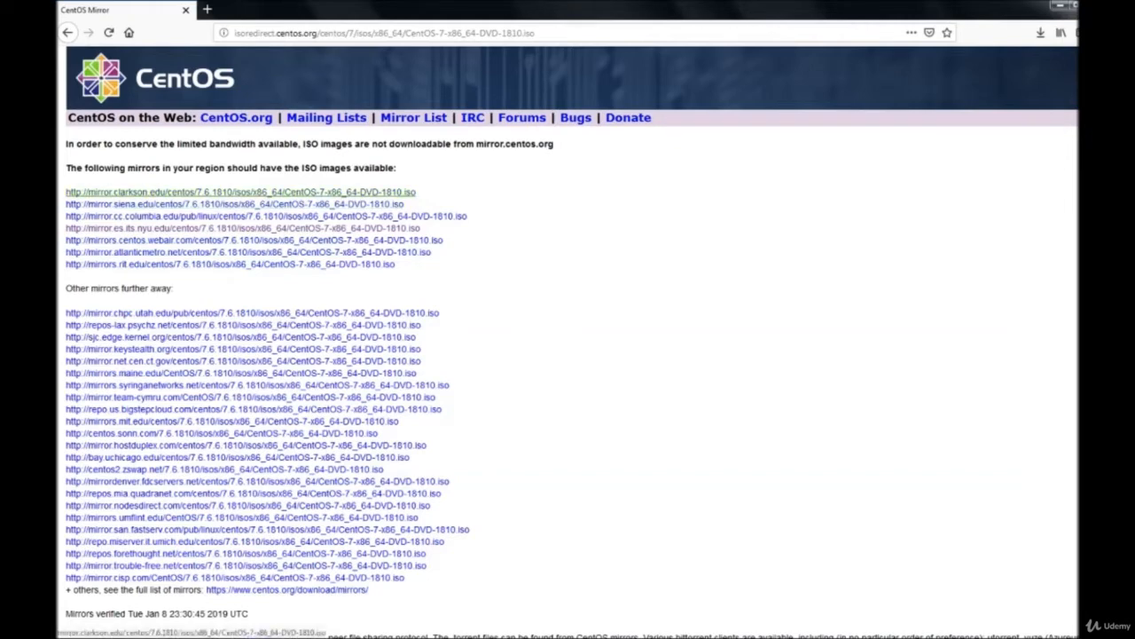
# - Save the ISO from the nearest mirror, then cancel that duplicate in-progress download
pyautogui.click(240, 192)
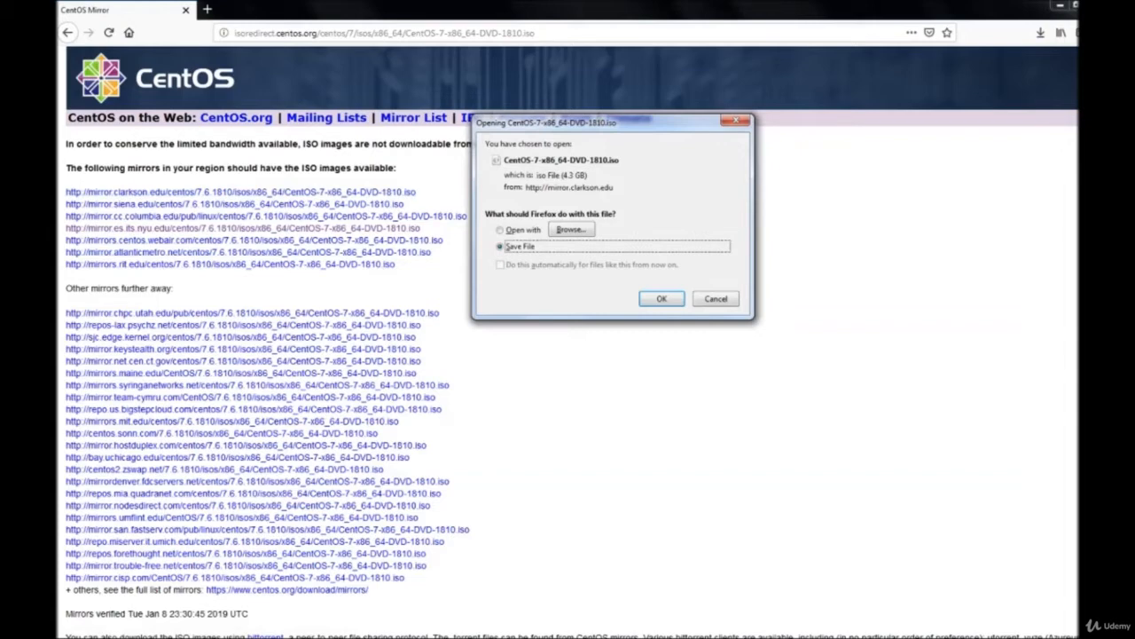
pyautogui.press('Return')
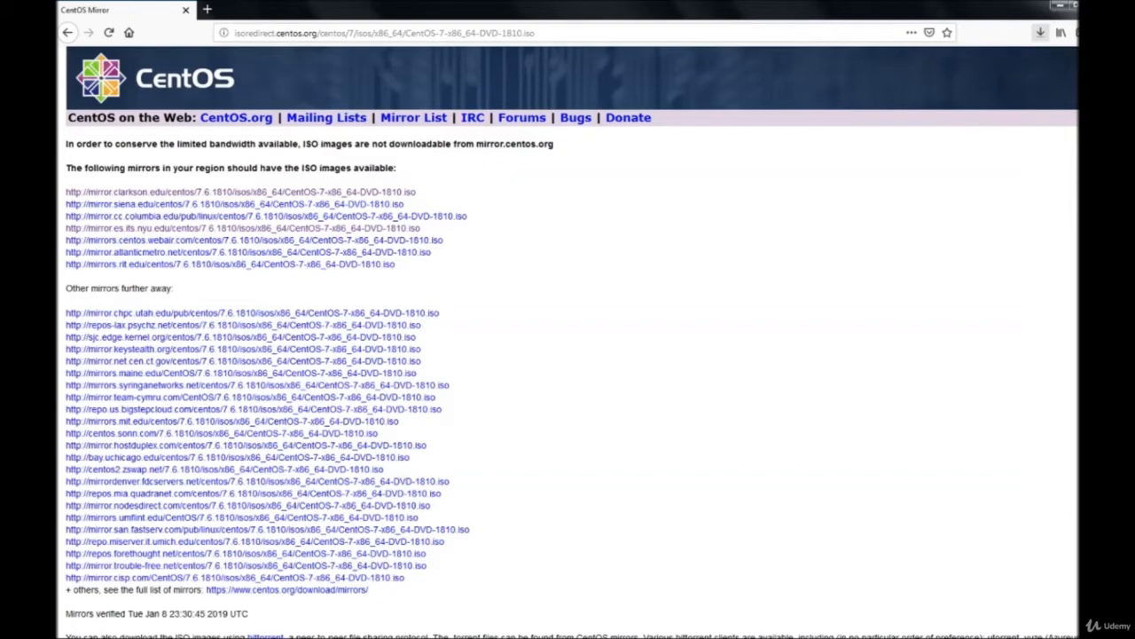
pyautogui.click(1041, 32)
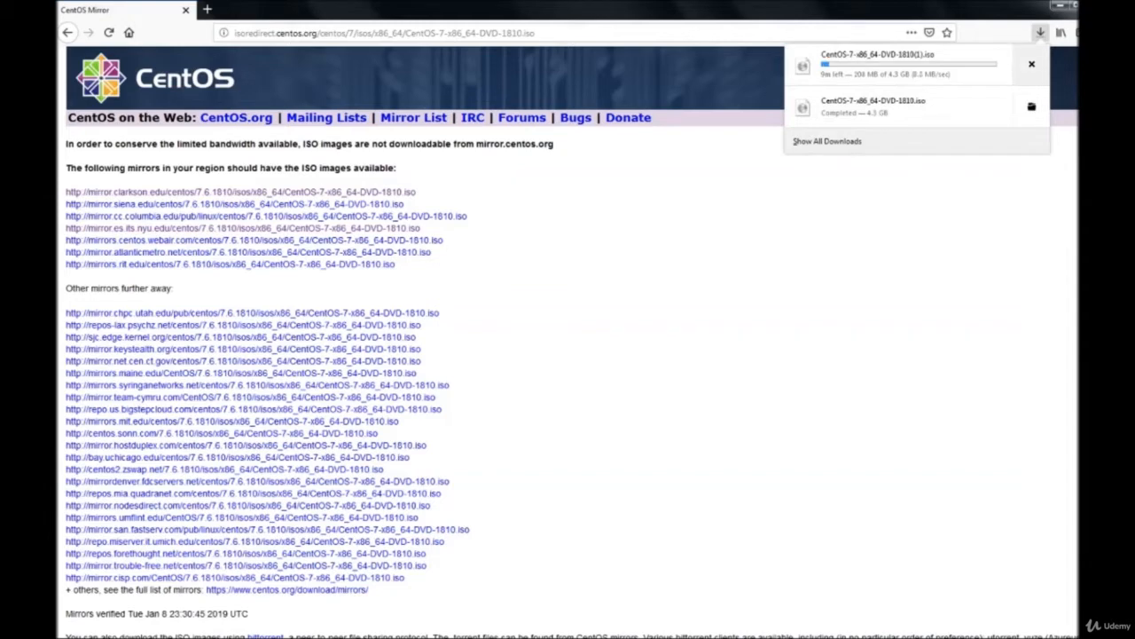
pyautogui.click(1031, 63)
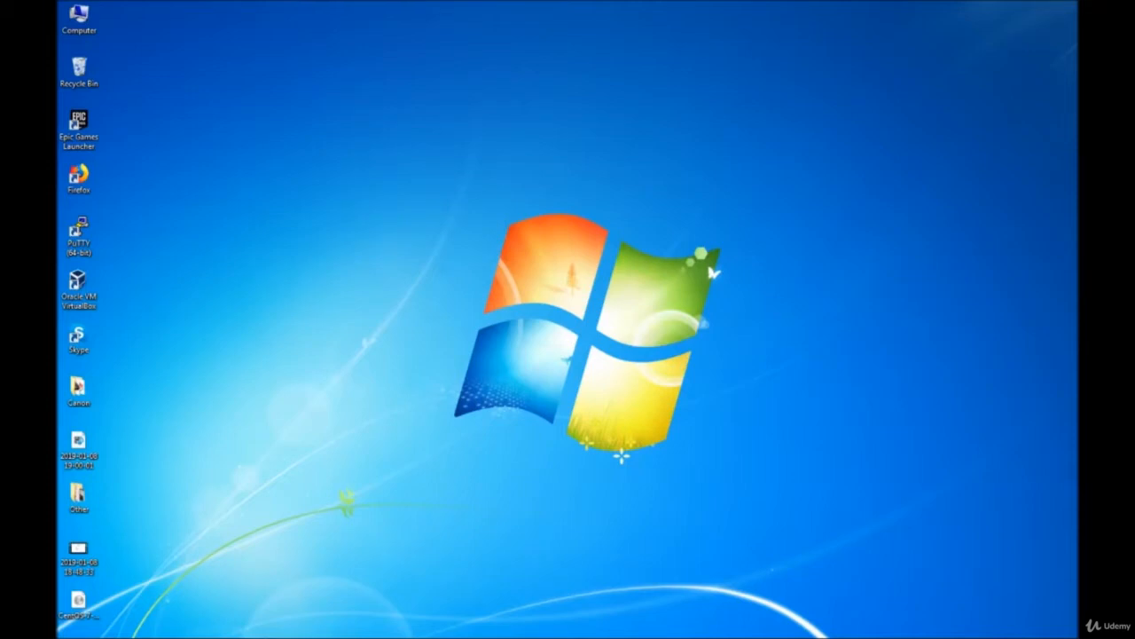
# - Launch VirtualBox from the desktop and start the MyFirstLinuxVM virtual machine
pyautogui.doubleClick(79, 289)
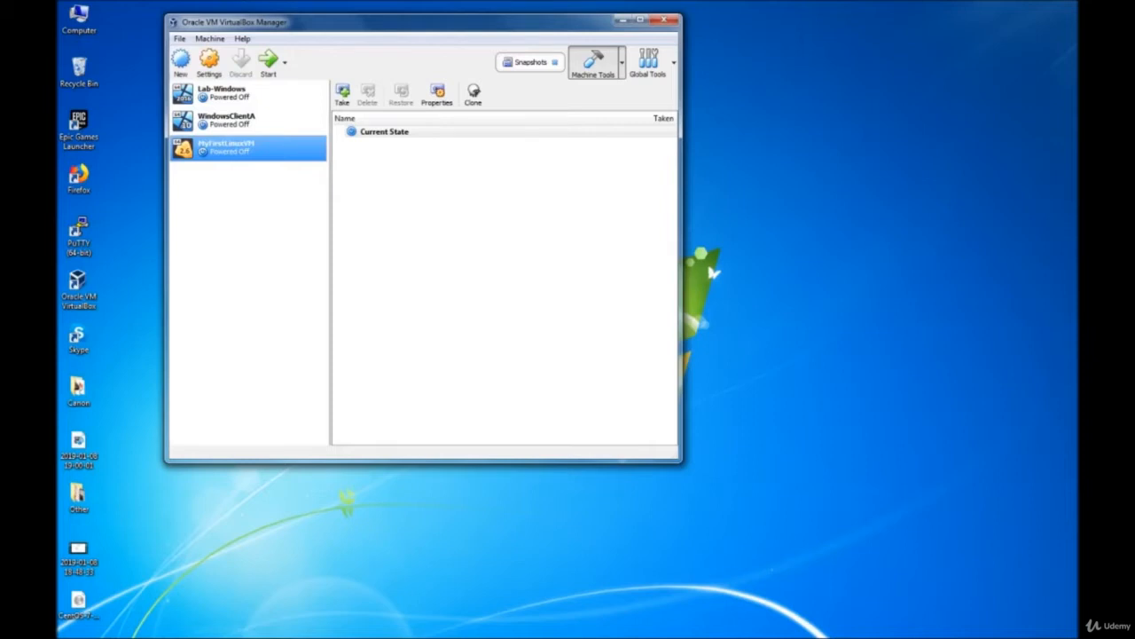
pyautogui.click(269, 62)
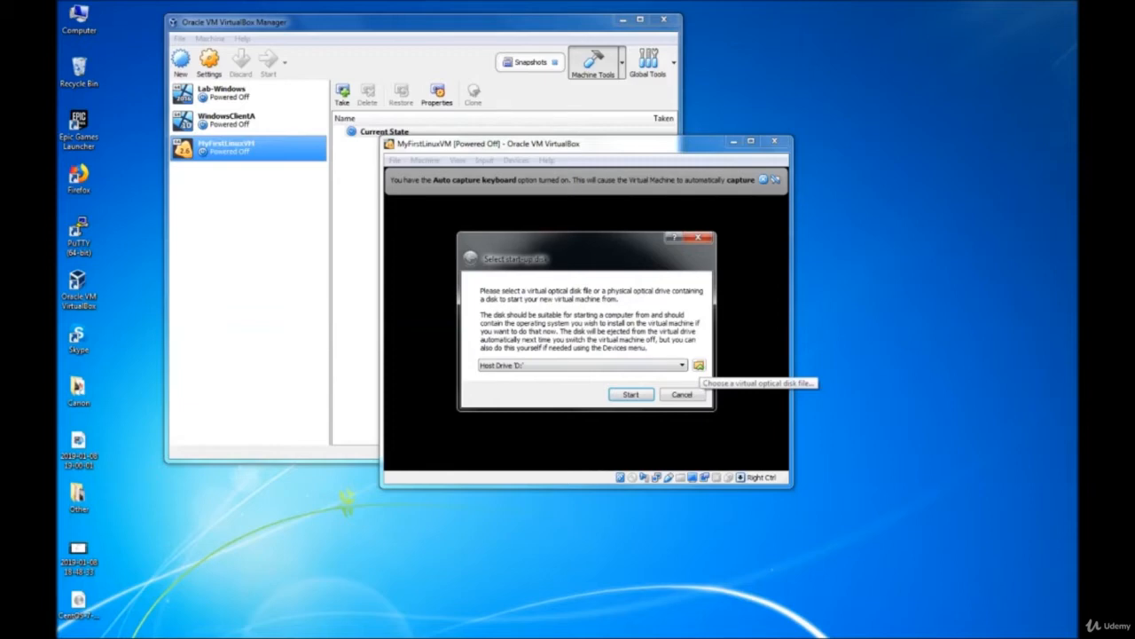
# - Boot MyFirstLinuxVM from CentOS-7-x86_64-DVD-1810.iso, picked from the Desktop folder
pyautogui.click(698, 364)
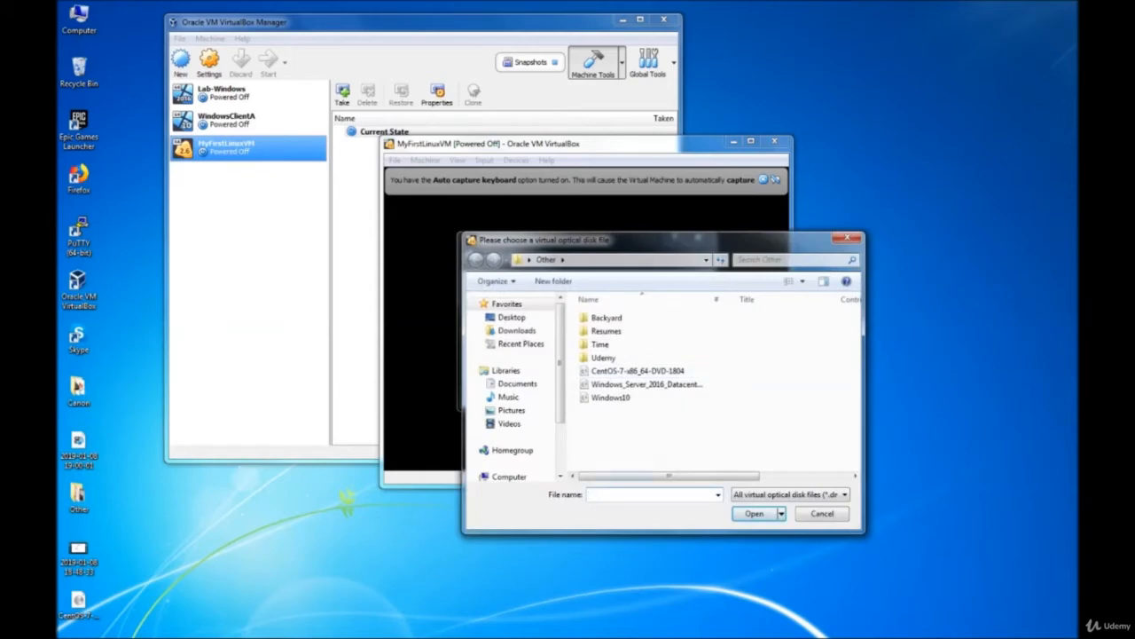
pyautogui.click(512, 318)
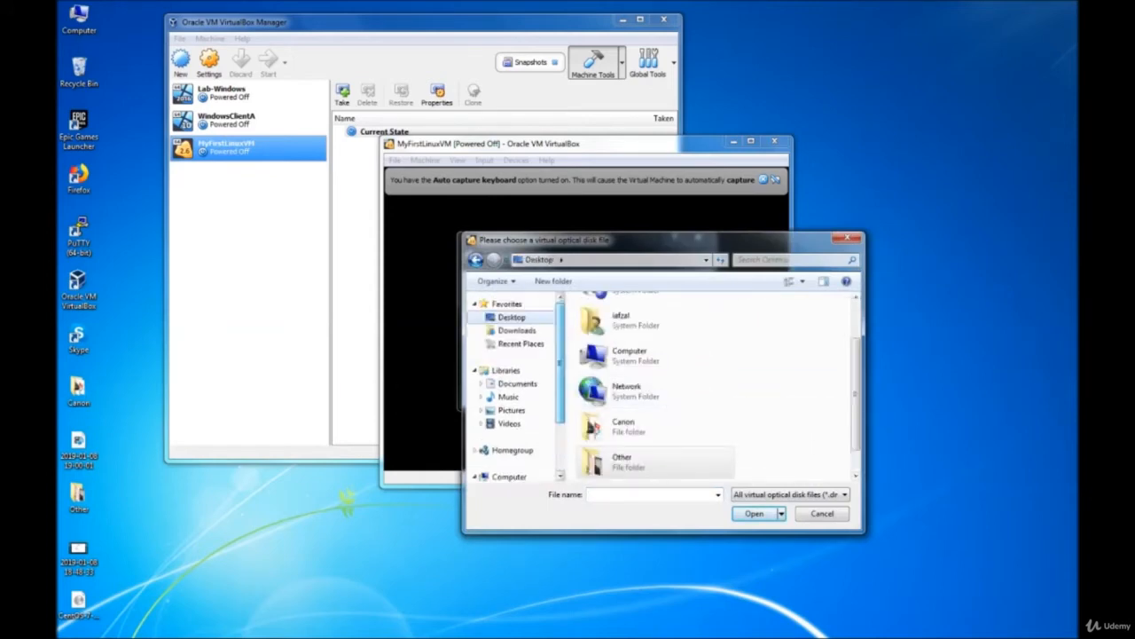
pyautogui.scroll(-1, 656, 461)
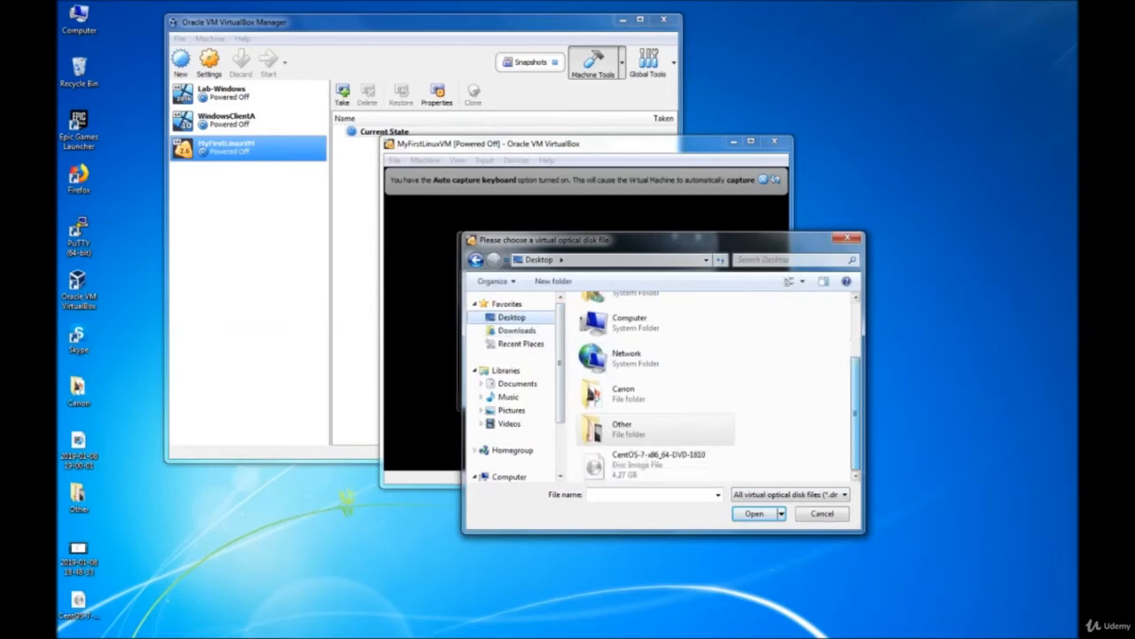
pyautogui.click(657, 463)
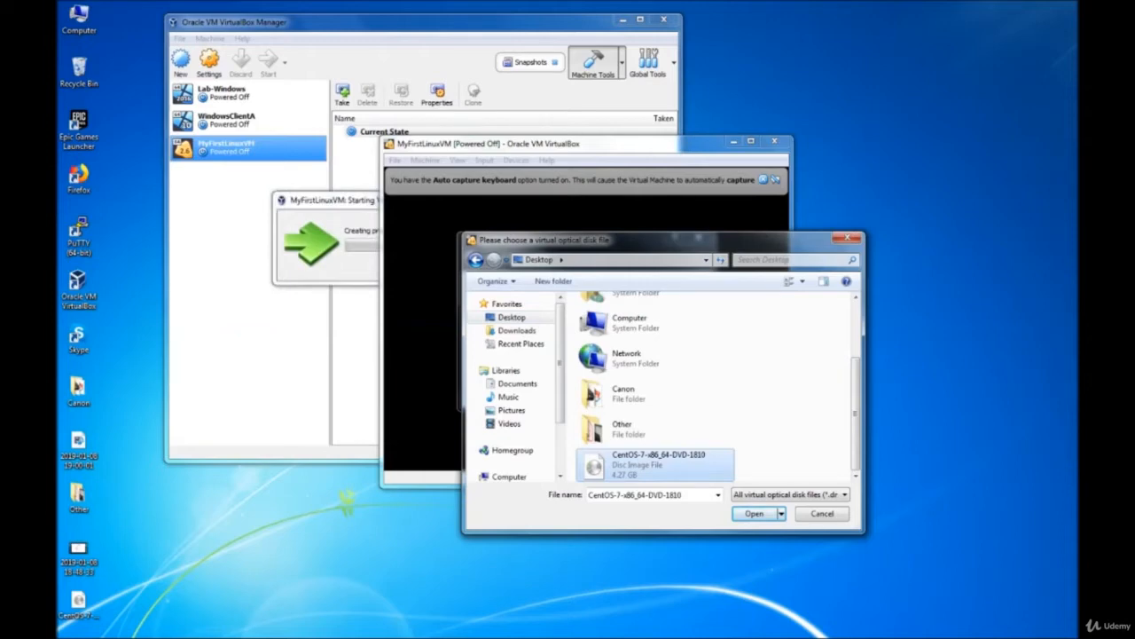
pyautogui.press('Return')
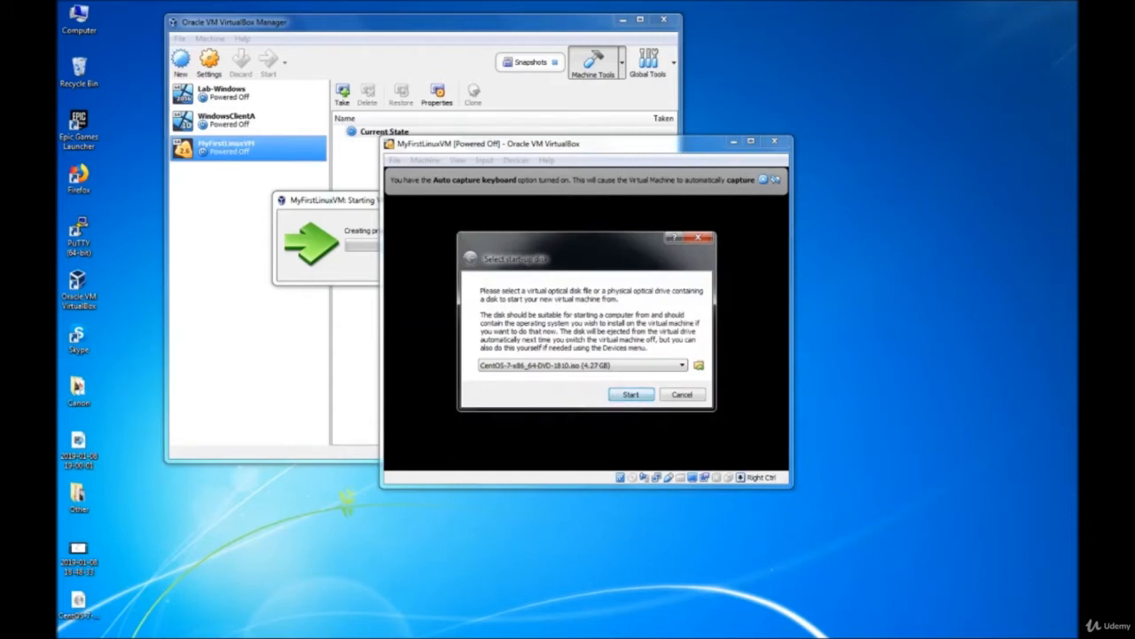
pyautogui.press('Return')
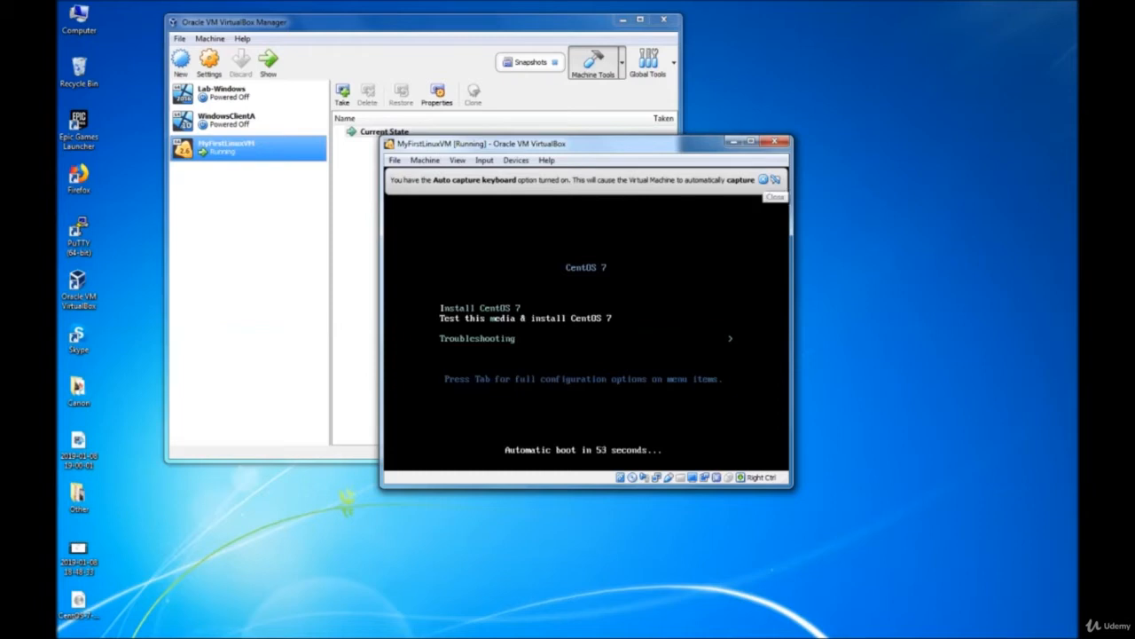
# - Dismiss the auto-capture notice, boot 'Install CentOS 7', and minimize VirtualBox Manager
pyautogui.click(776, 179)
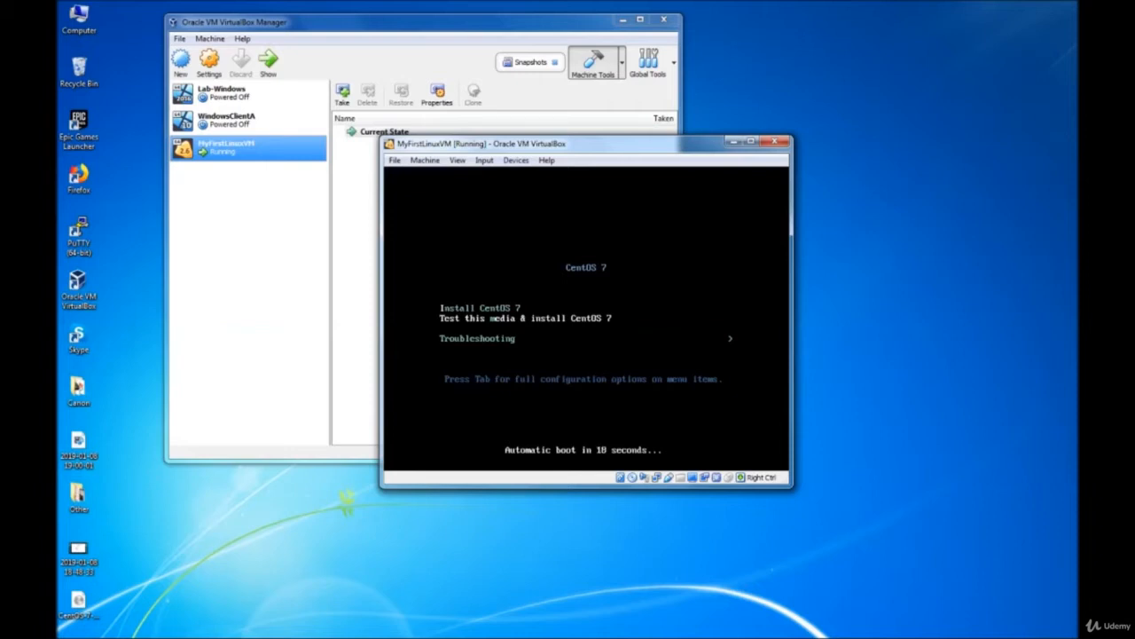
pyautogui.press('Up')
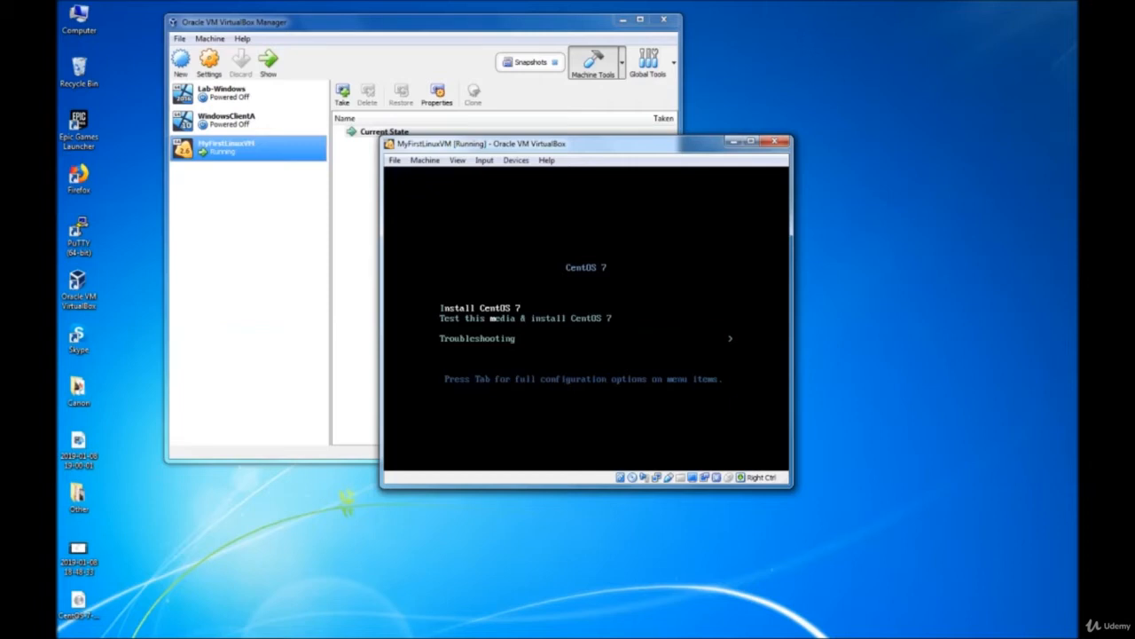
pyautogui.press('Return')
pyautogui.click(622, 19)
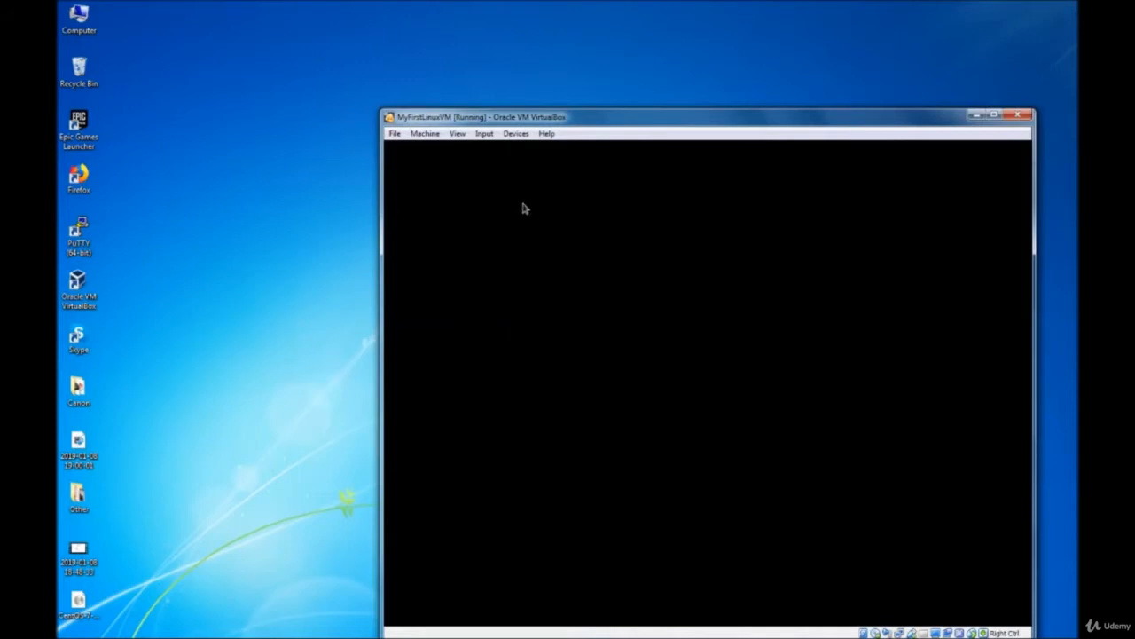
# - Keep English (United States) as the installer language and continue to Installation Summary
pyautogui.moveTo(554, 145); pyautogui.dragTo(325, 82)
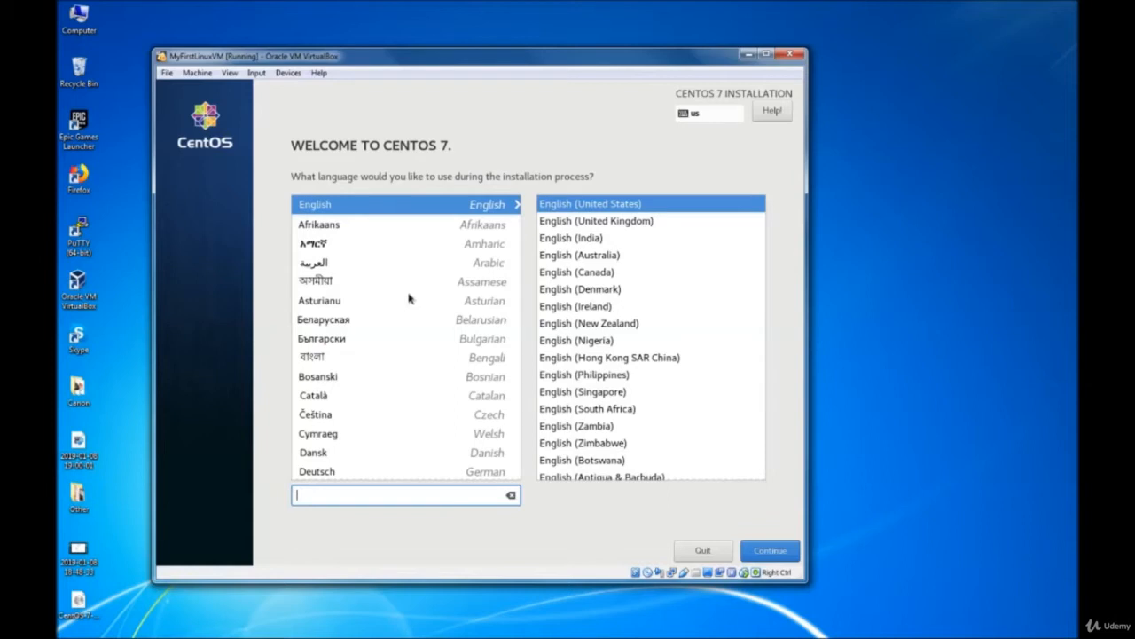
pyautogui.click(770, 553)
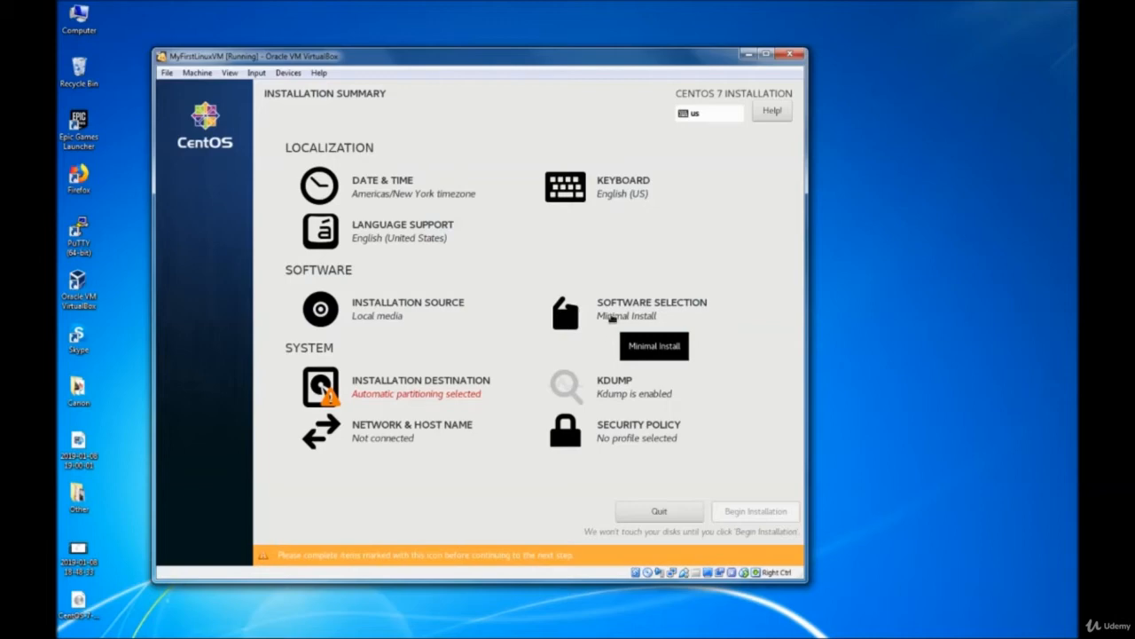
# - In Software Selection, try Compute Node, then choose Infrastructure Server as base environment
pyautogui.click(612, 320)
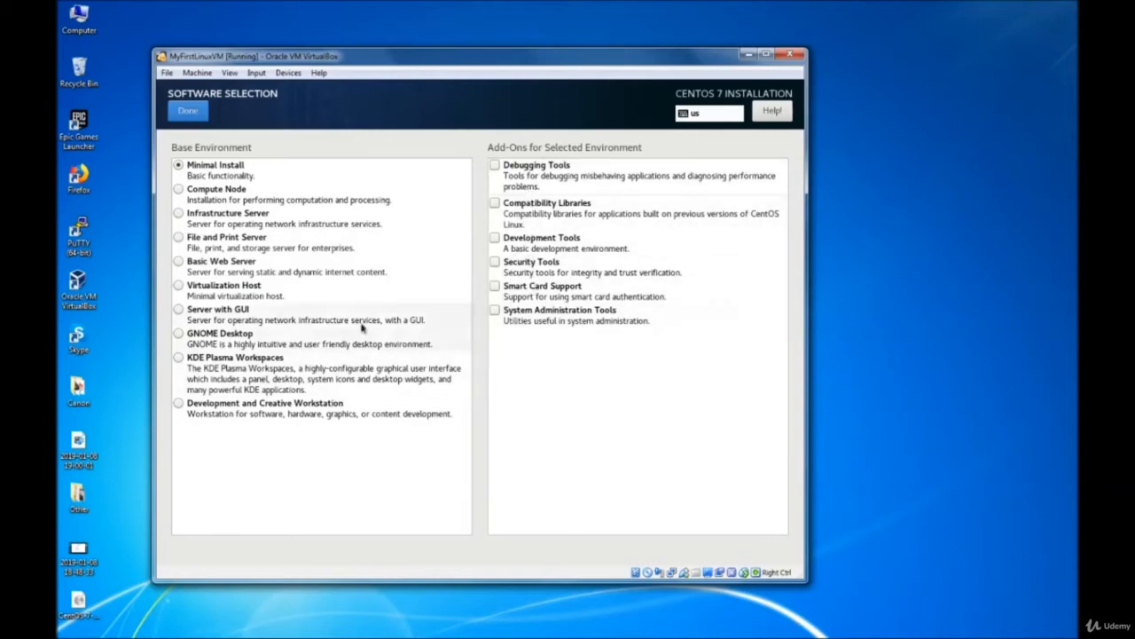
pyautogui.click(237, 198)
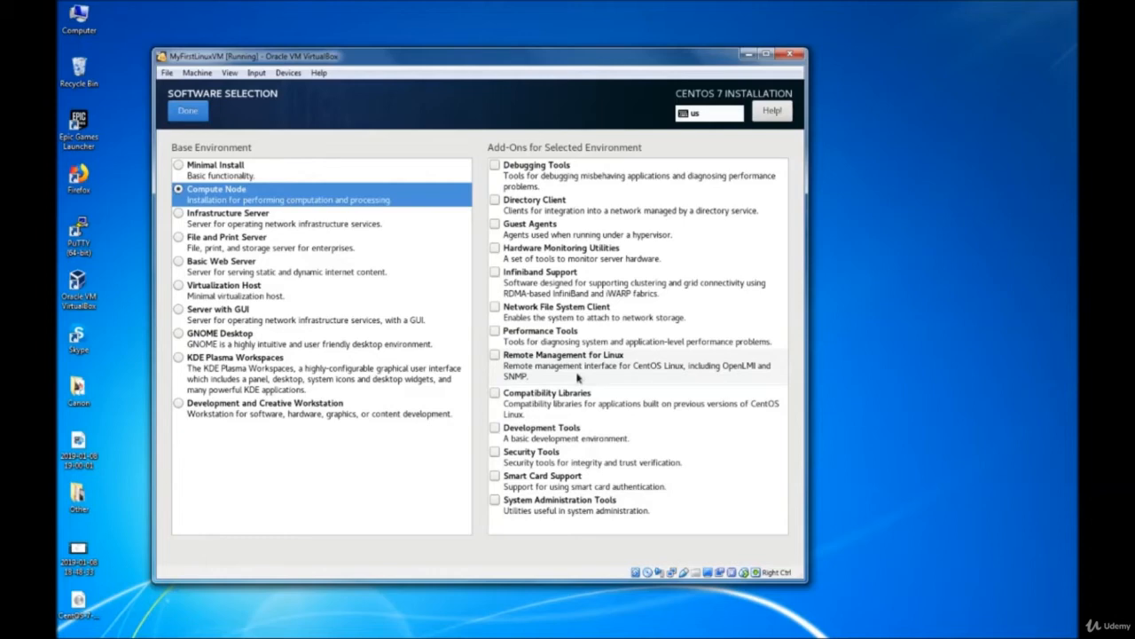
pyautogui.click(245, 223)
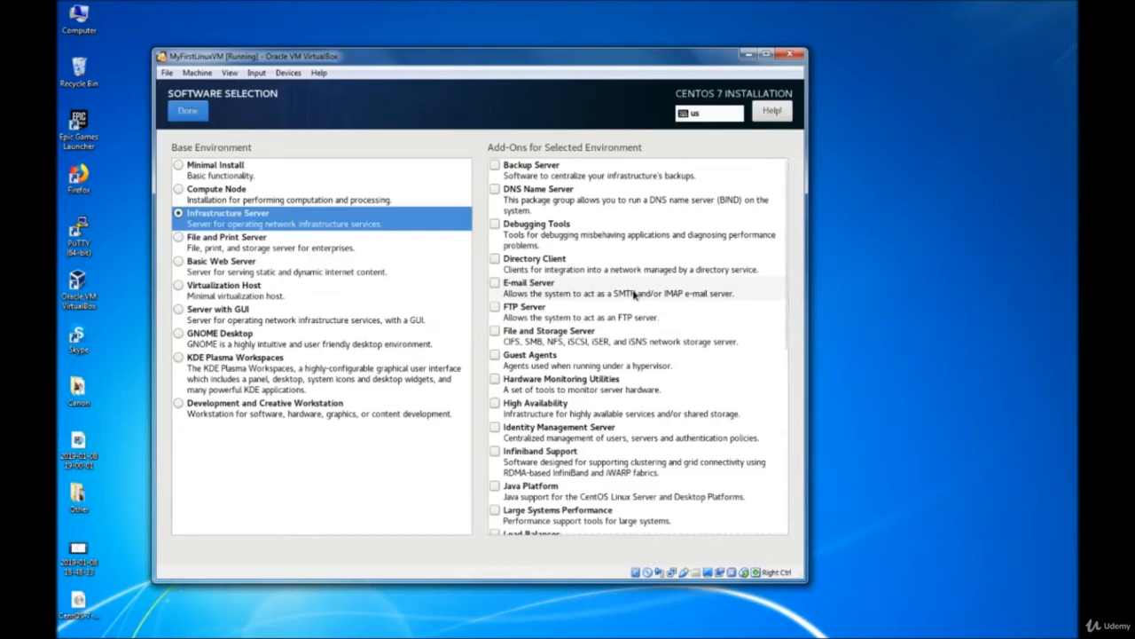
# - Tick the DNS Name Server add-on, then switch the base environment to File and Print Server
pyautogui.click(495, 192)
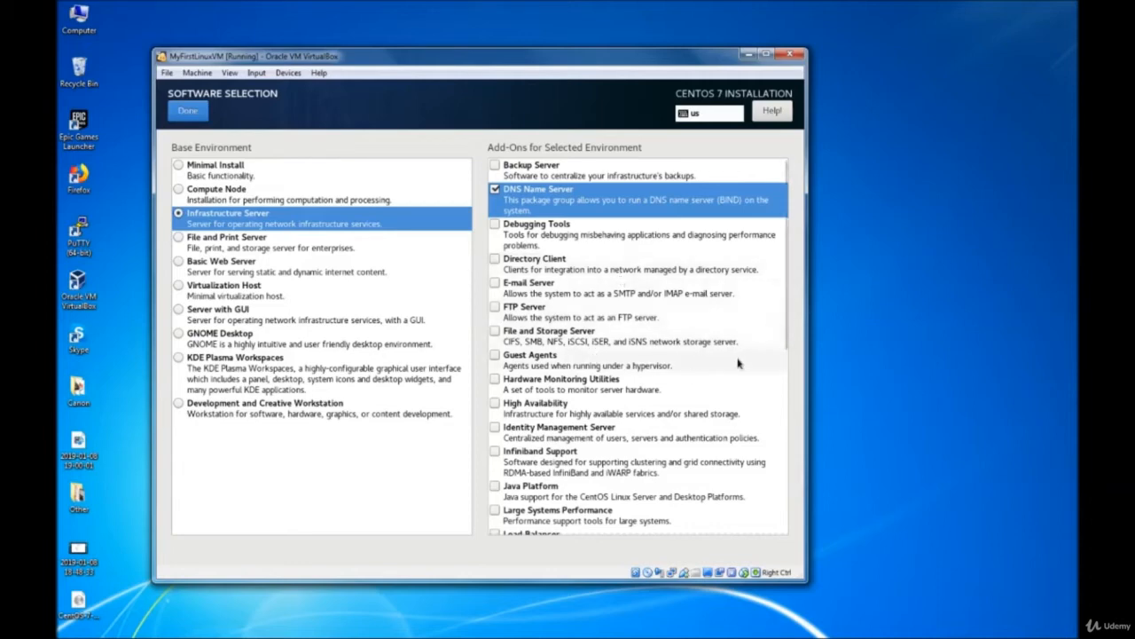
pyautogui.moveTo(783, 330)
pyautogui.mouseDown()
pyautogui.moveTo(780, 519)
pyautogui.moveTo(779, 330)
pyautogui.mouseUp()
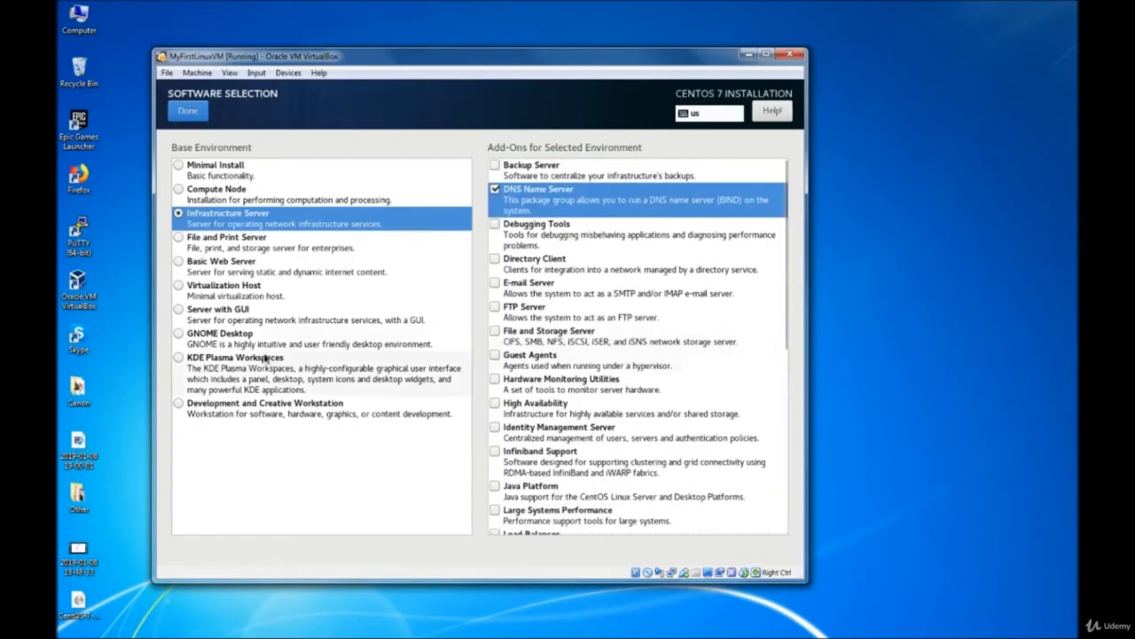
pyautogui.click(239, 248)
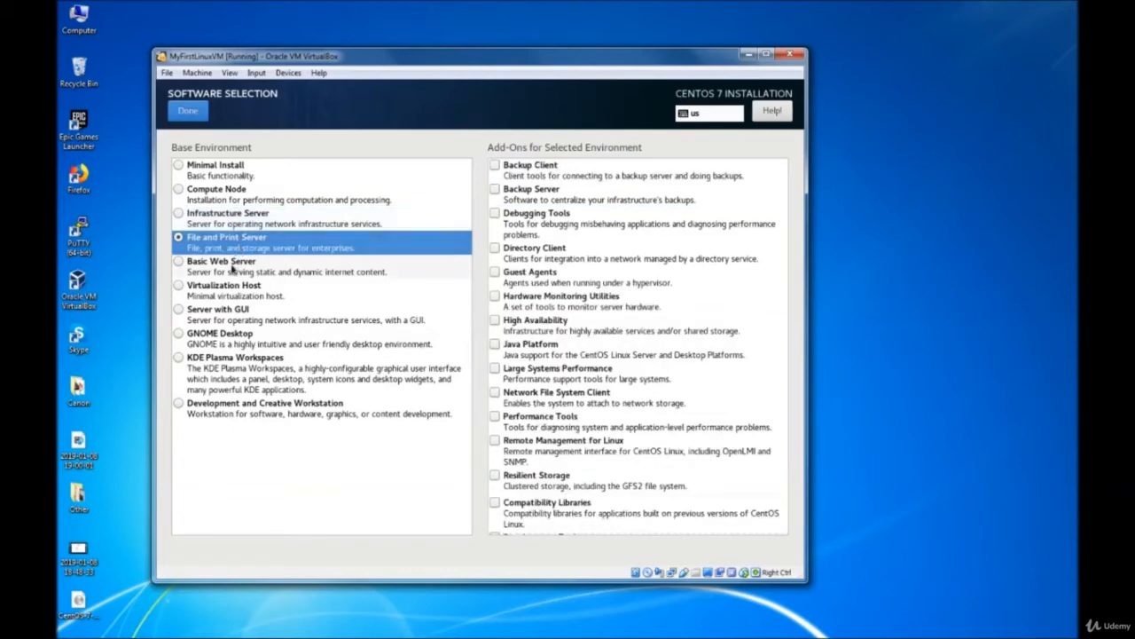
# - Try Basic Web Server and Virtualization Host, settling on Server with GUI as base environment
pyautogui.click(235, 271)
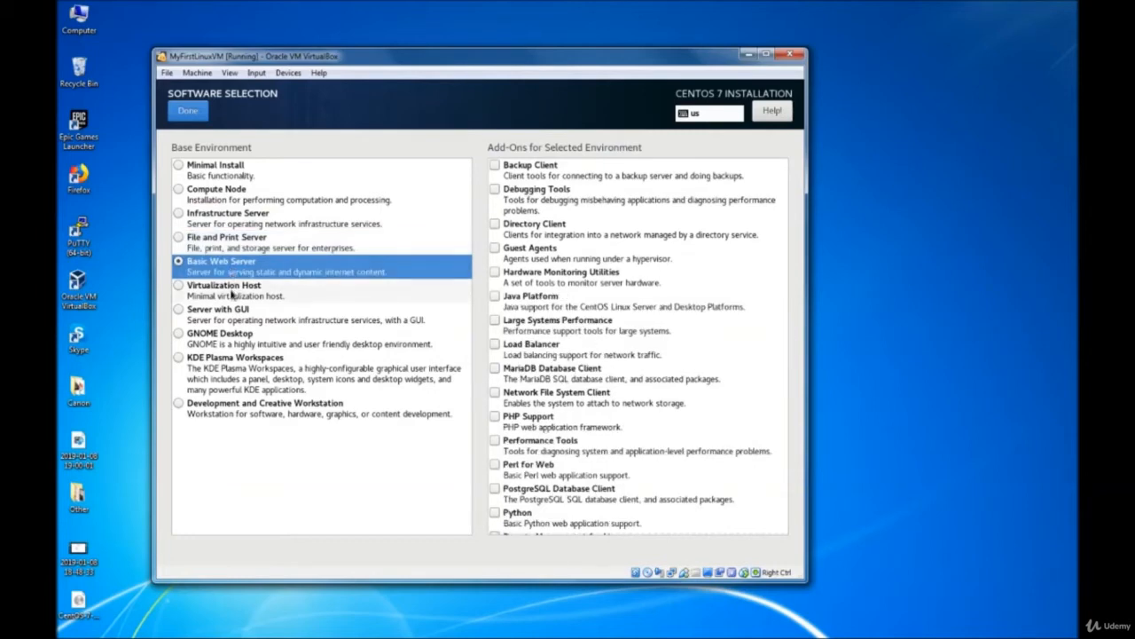
pyautogui.click(233, 296)
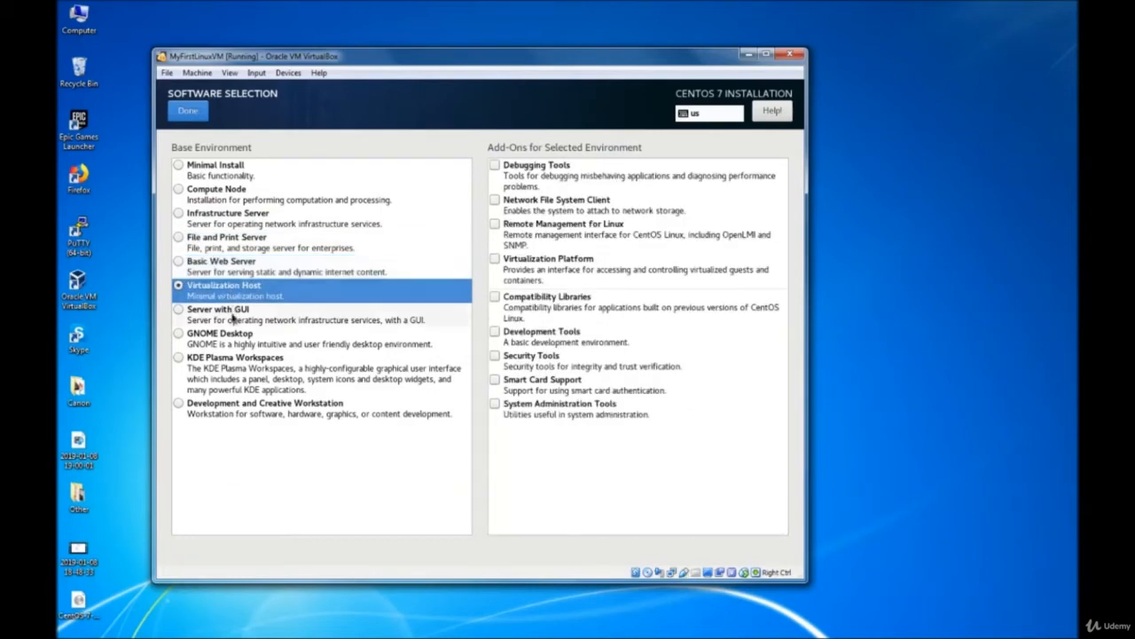
pyautogui.click(233, 318)
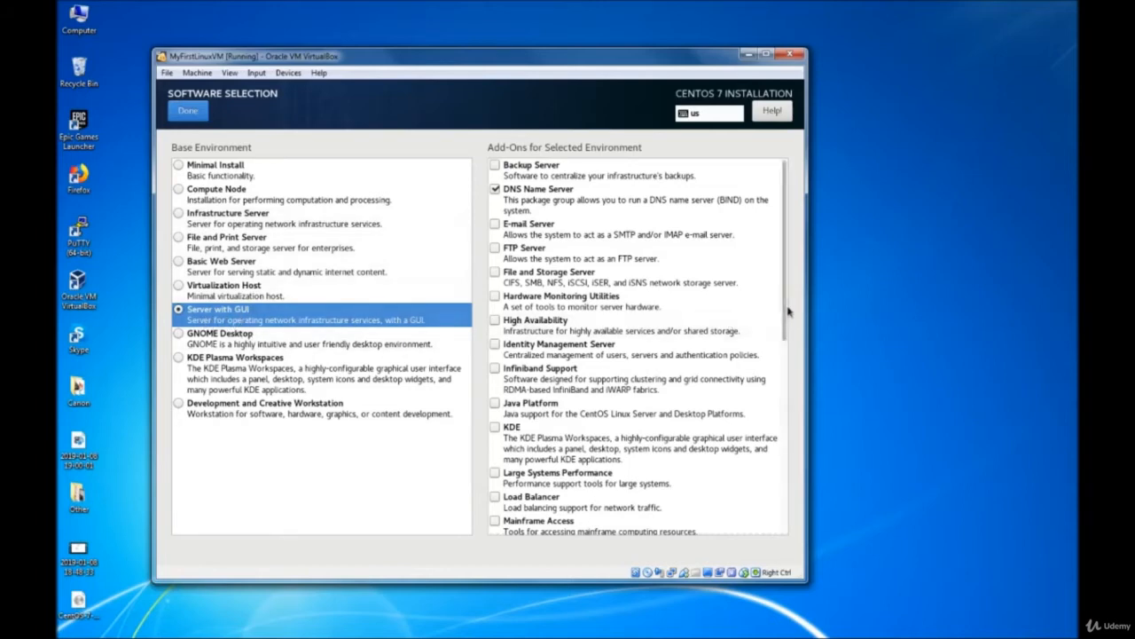
# - Tick the KDE and Java Platform add-ons in the Server with GUI add-on list
pyautogui.moveTo(788, 311); pyautogui.dragTo(790, 352)
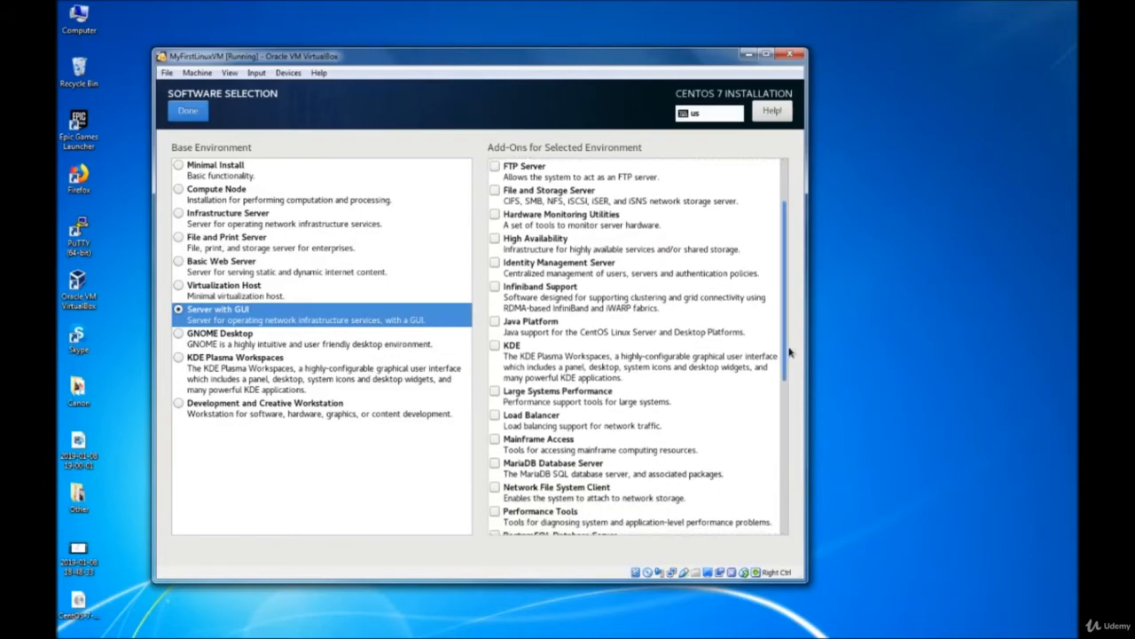
pyautogui.click(495, 345)
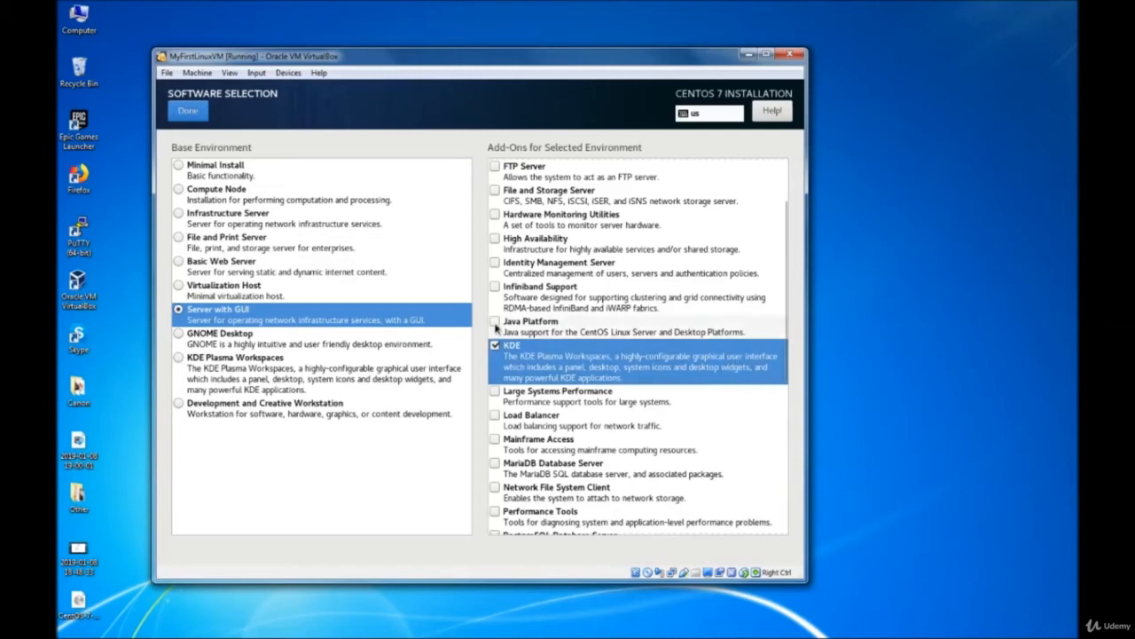
pyautogui.click(495, 323)
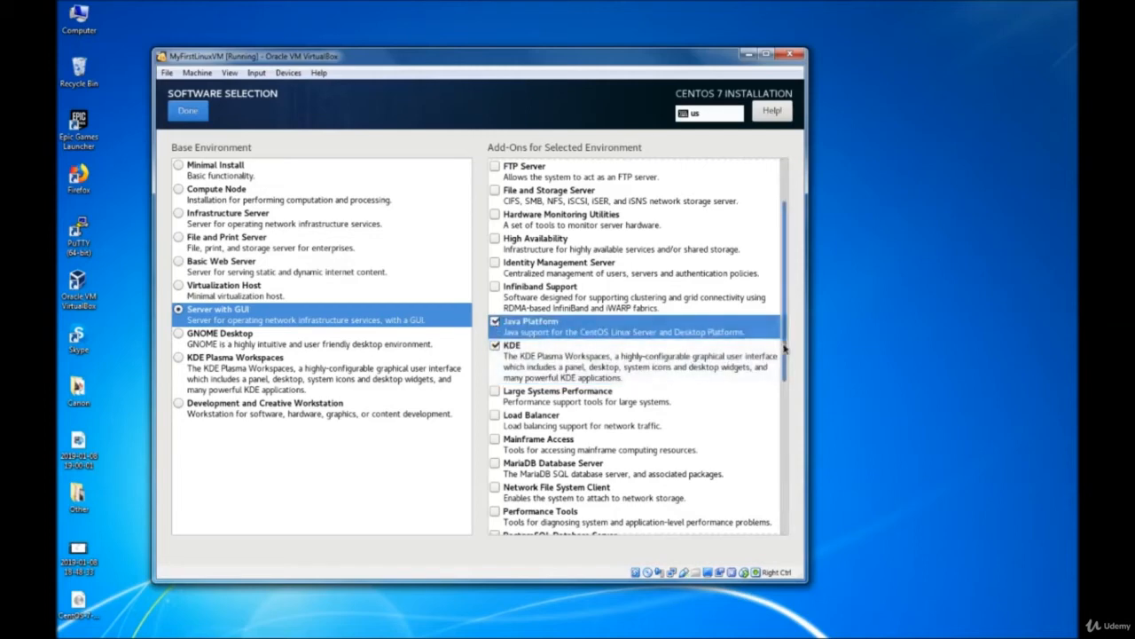
pyautogui.moveTo(784, 350); pyautogui.dragTo(775, 295)
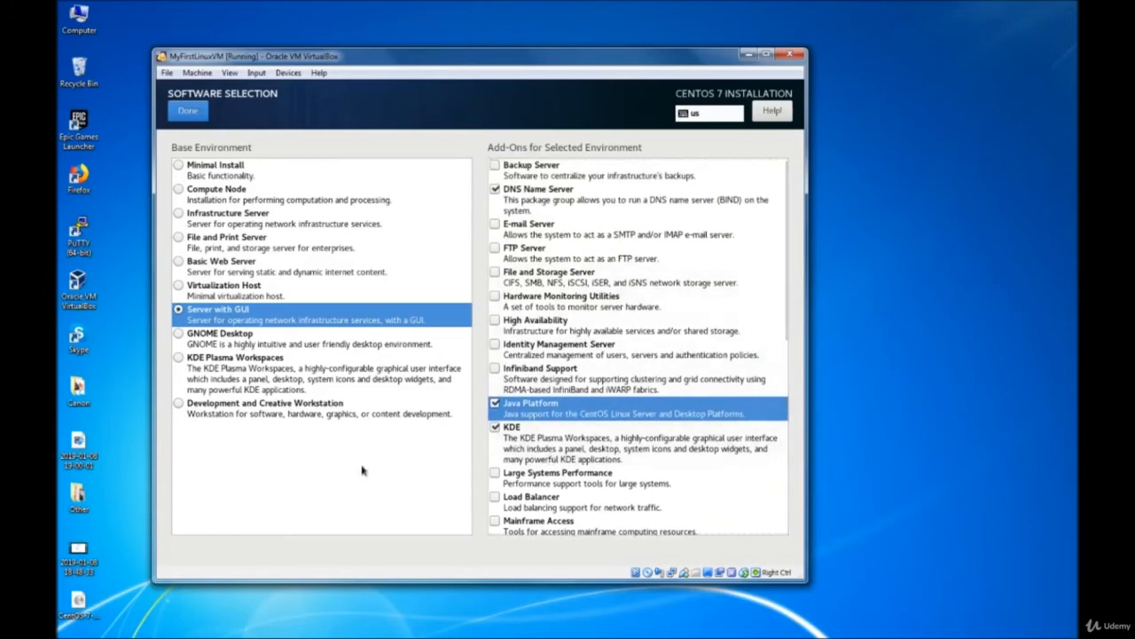
# - Switch the base environment to GNOME Desktop and tick the GNOME Applications add-on
pyautogui.click(196, 343)
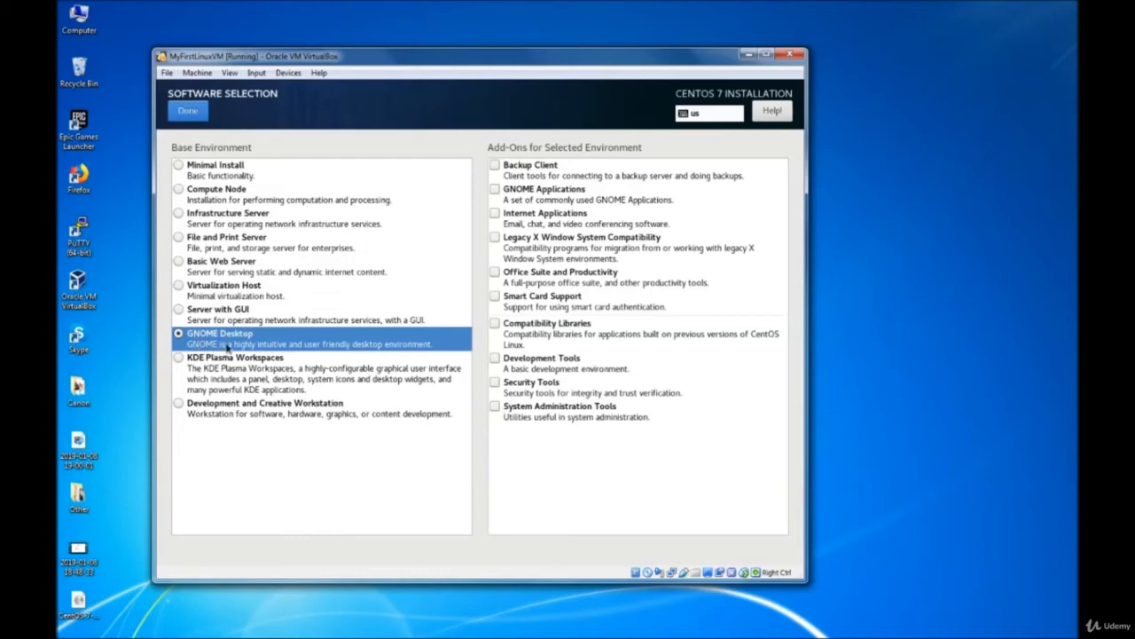
pyautogui.click(495, 192)
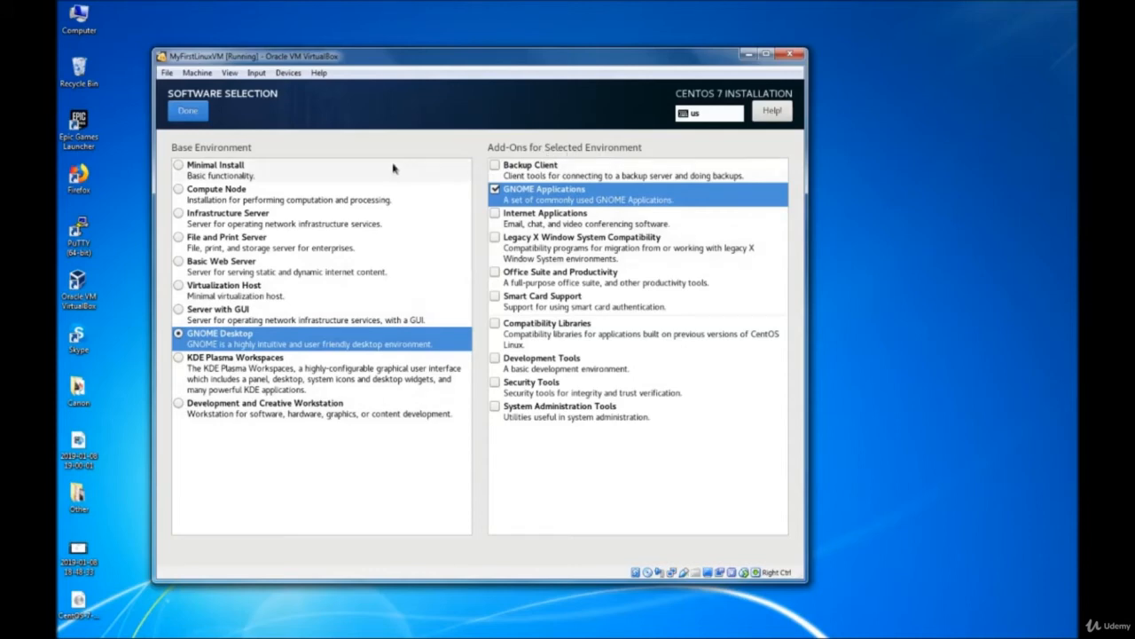
# - Save the GNOME Desktop software selection and return to the Installation Summary
pyautogui.click(187, 110)
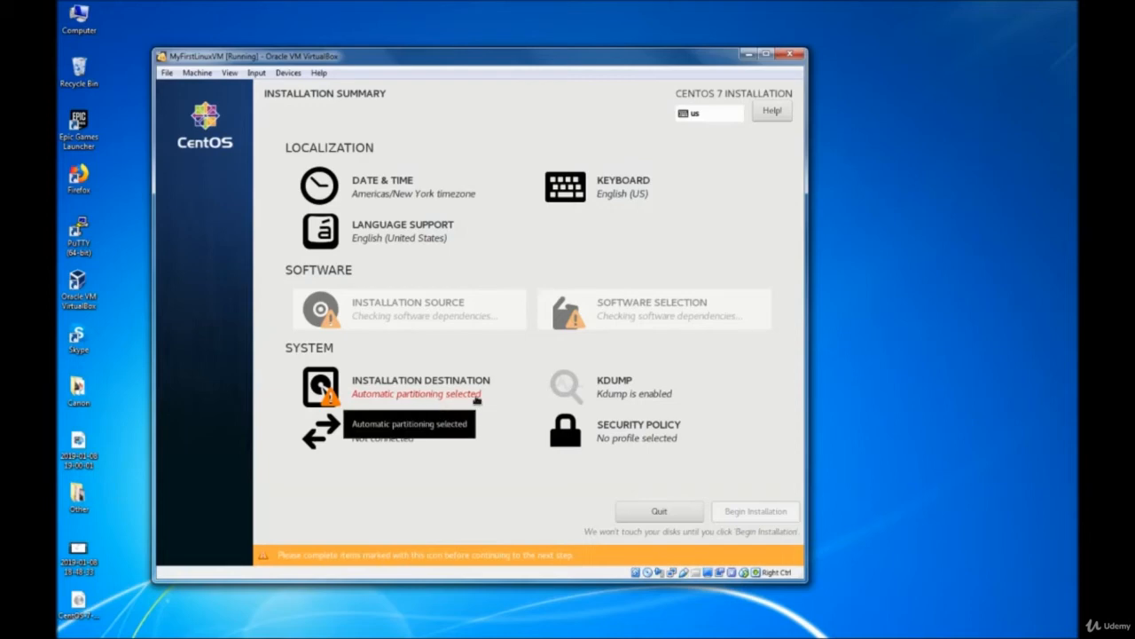
# - Keep the 10 GiB VBOX disk with automatic partitioning as the installation destination
pyautogui.click(387, 401)
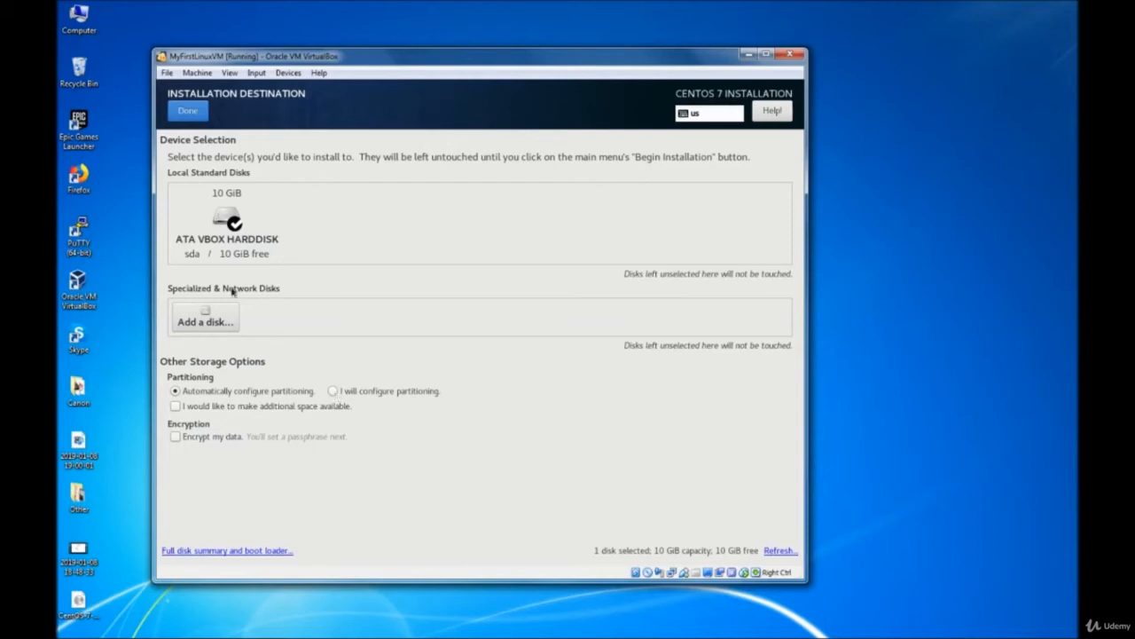
pyautogui.click(191, 113)
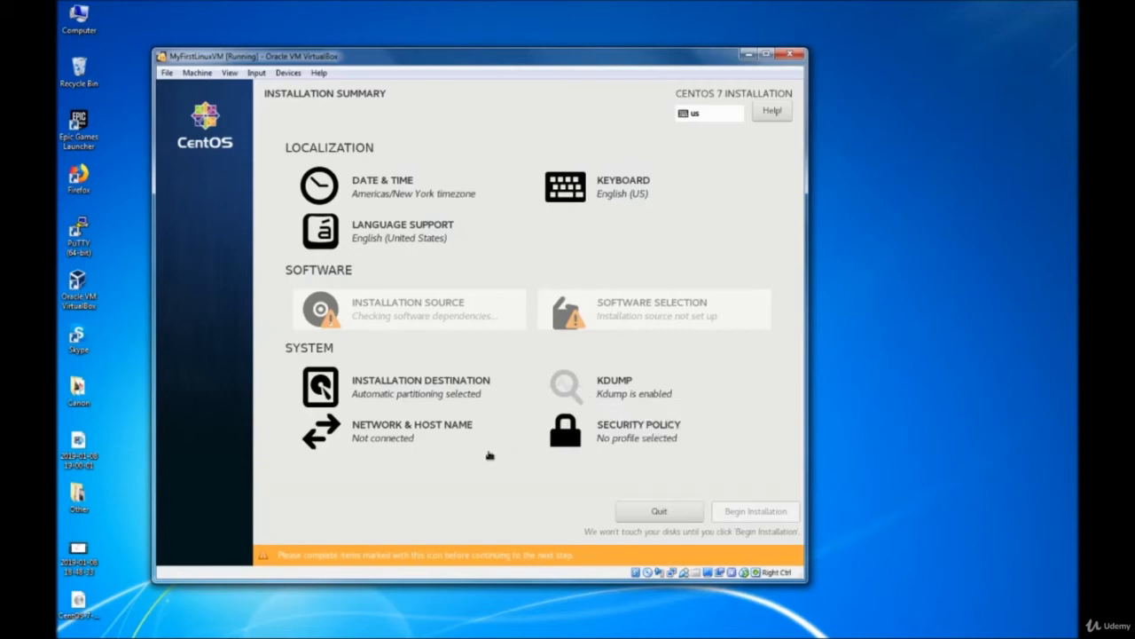
pyautogui.click(373, 441)
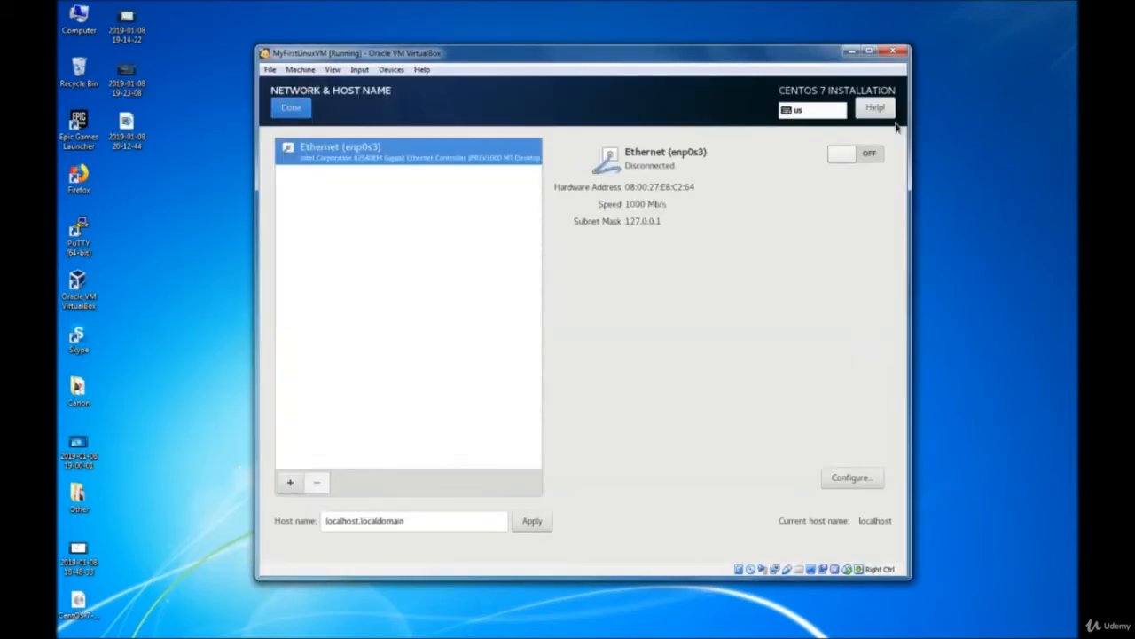
pyautogui.tripleClick(423, 518)
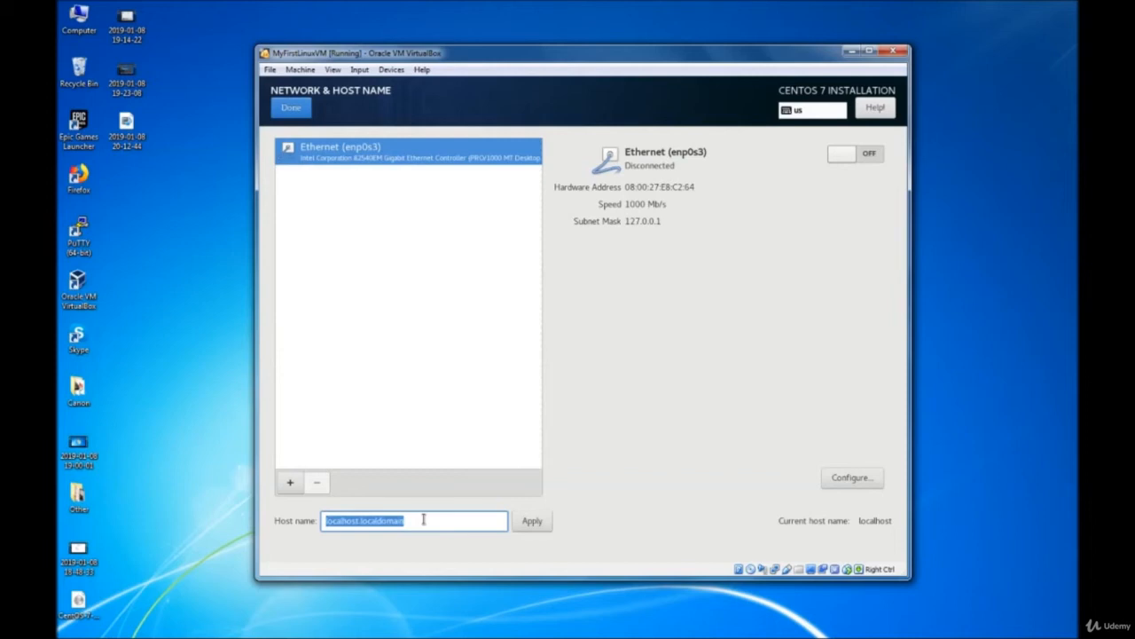
pyautogui.press('BackSpace')
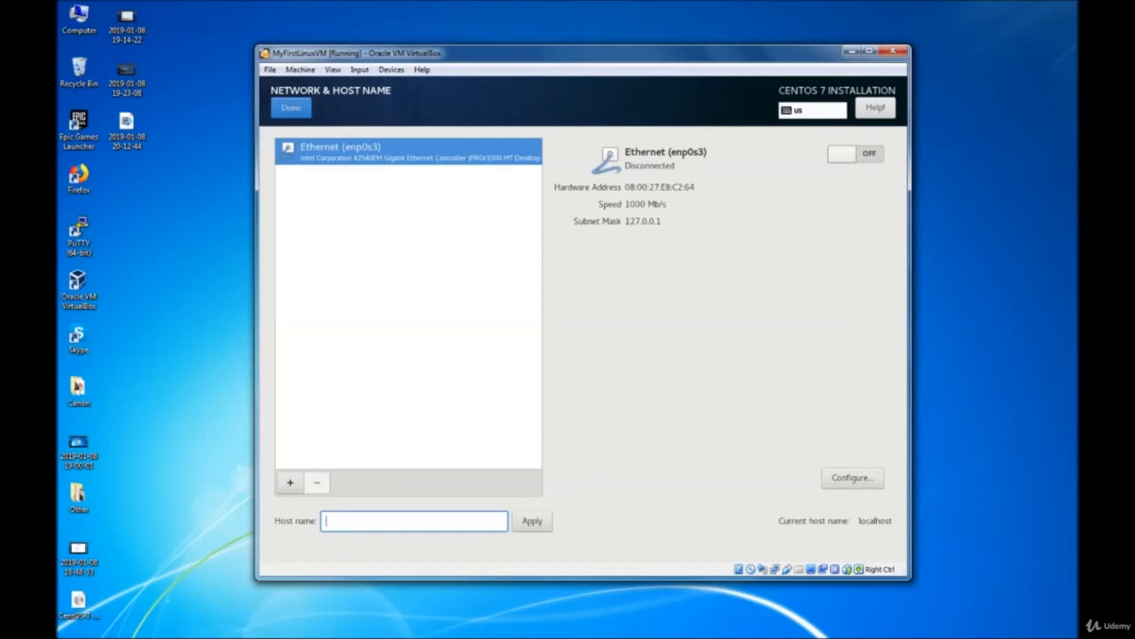
pyautogui.write('myfirstlinuxvm')
pyautogui.click(530, 523)
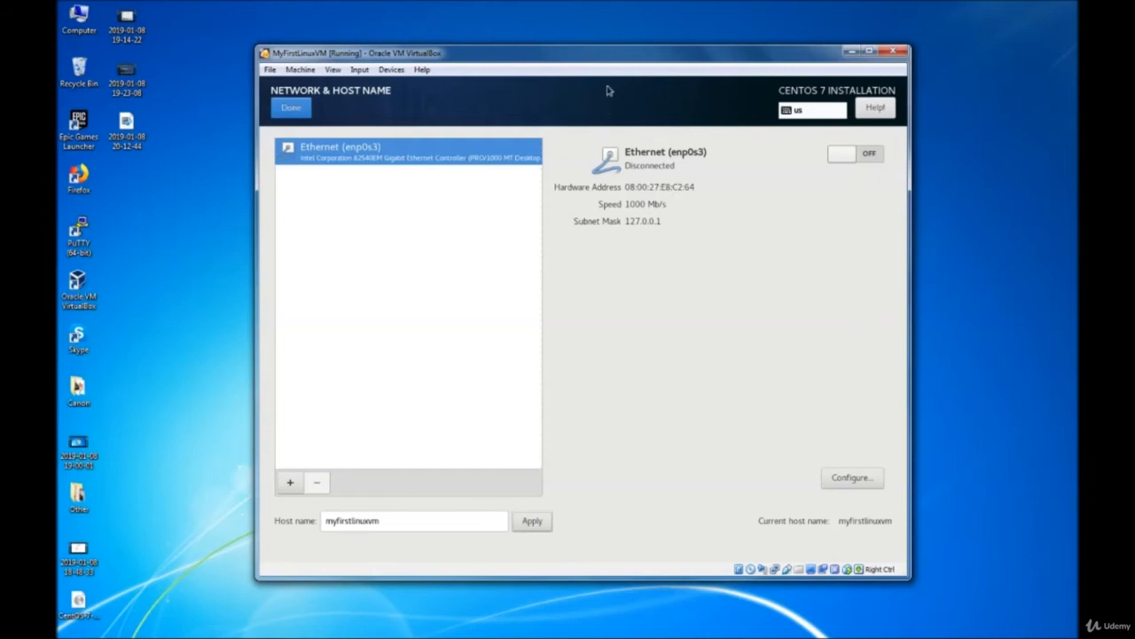
pyautogui.moveTo(605, 89)
pyautogui.mouseDown()
pyautogui.moveTo(601, 79)
pyautogui.moveTo(644, 65)
pyautogui.moveTo(610, 80)
pyautogui.mouseUp()
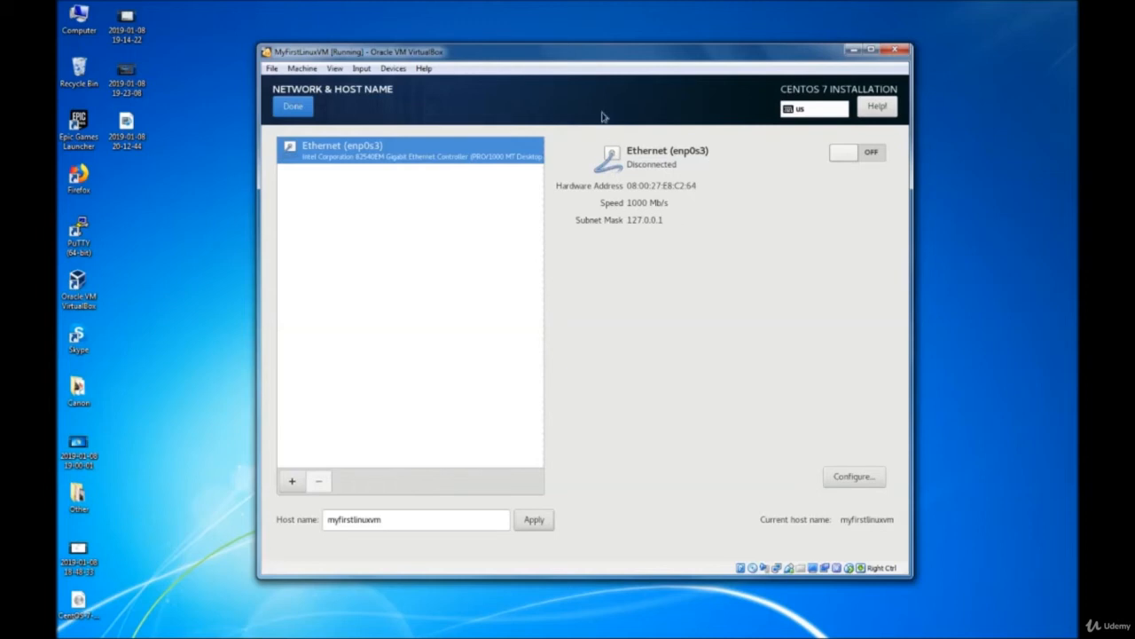
pyautogui.moveTo(596, 80); pyautogui.dragTo(573, 84)
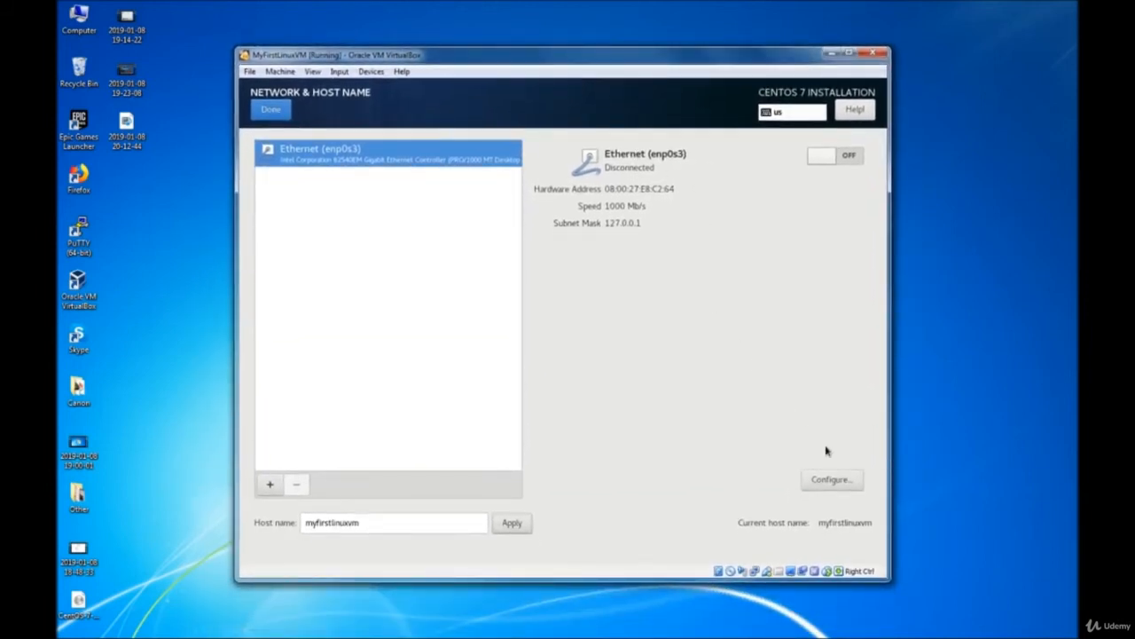
# - Enable automatic connection for enp0s3, then review its 802.1X, DCB and proxy settings
pyautogui.click(831, 480)
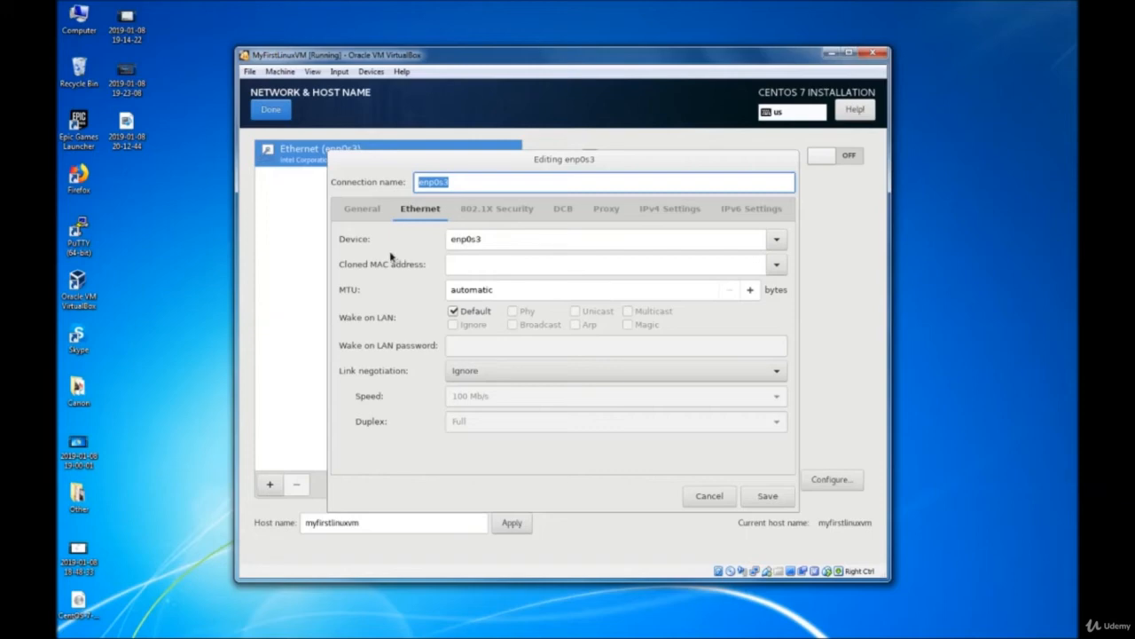
pyautogui.click(362, 209)
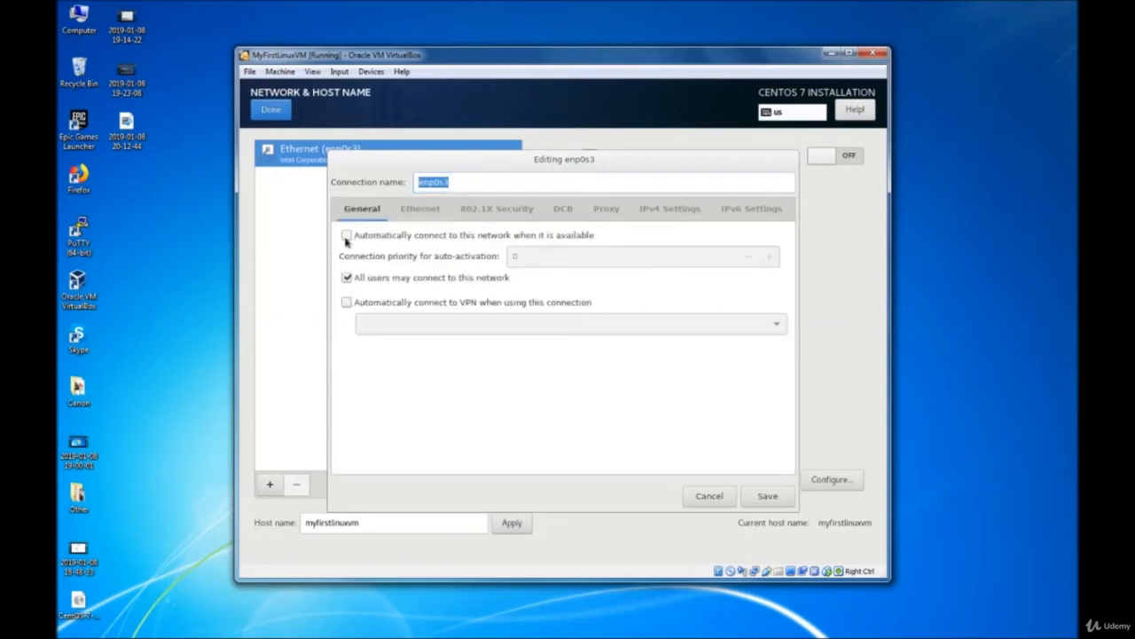
pyautogui.click(346, 236)
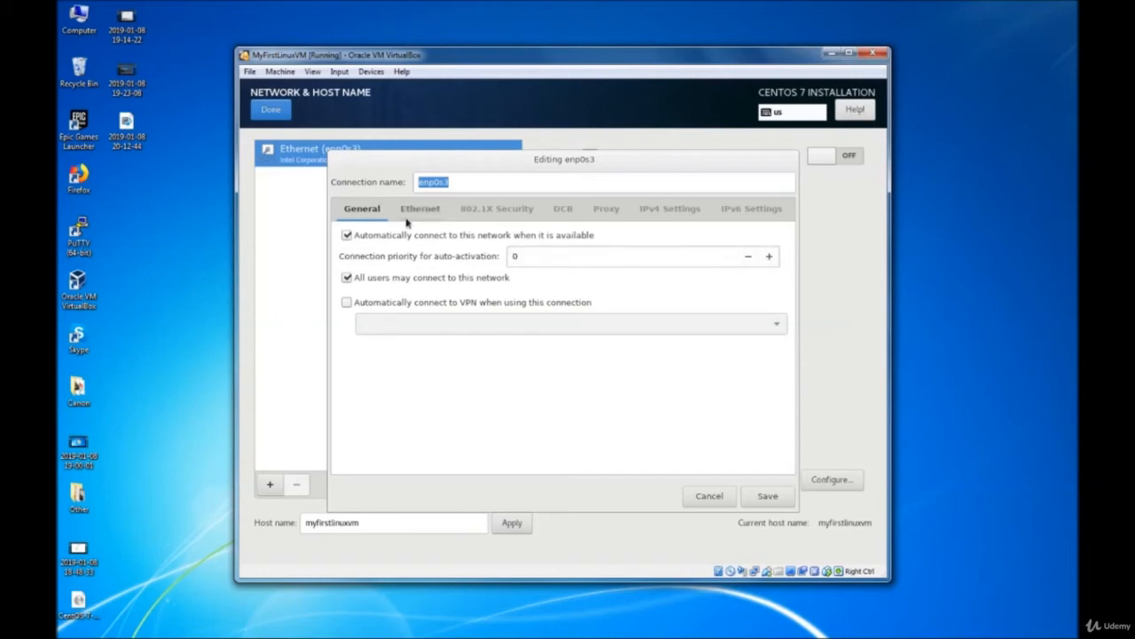
pyautogui.click(479, 218)
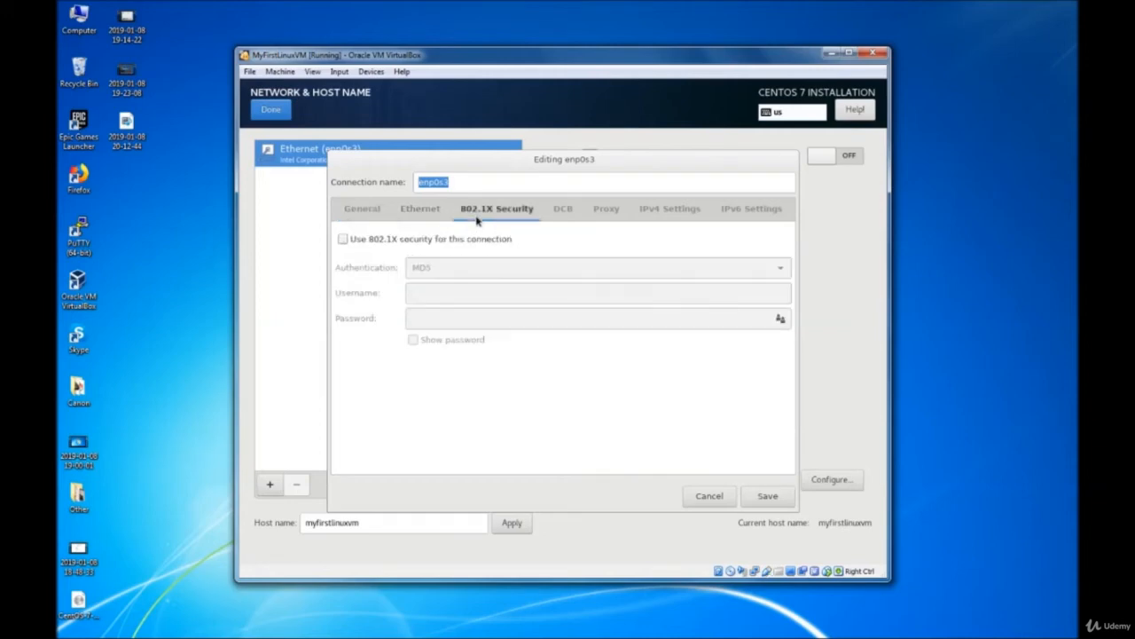
pyautogui.click(562, 213)
pyautogui.click(596, 218)
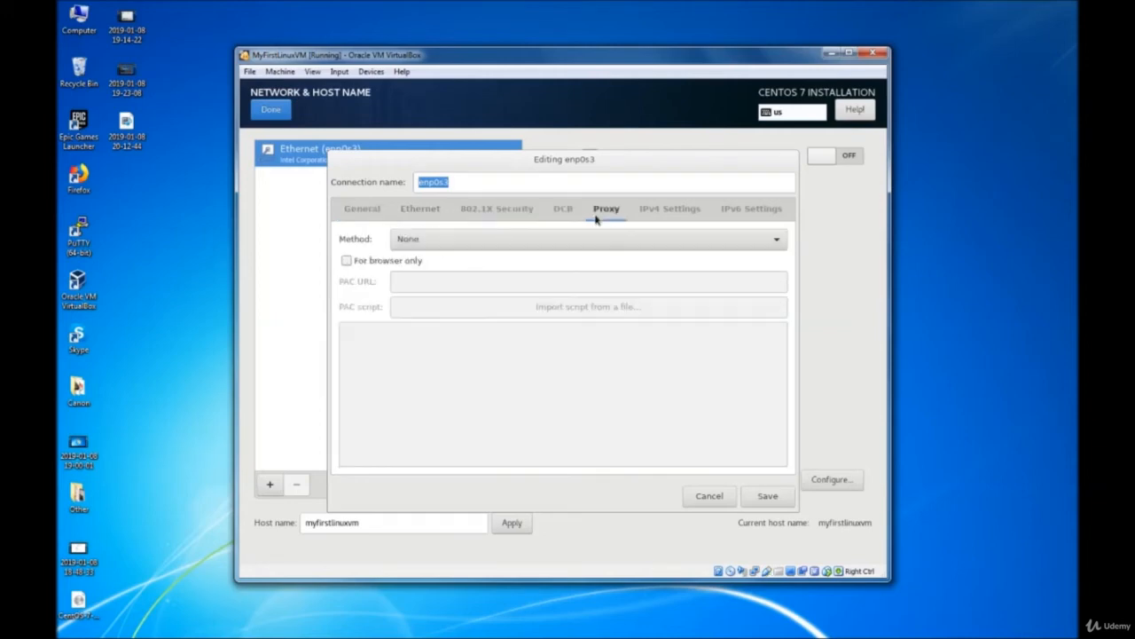
# - Leave the IPv4 method on Automatic (DHCP), check IPv6, and save the connection
pyautogui.click(682, 219)
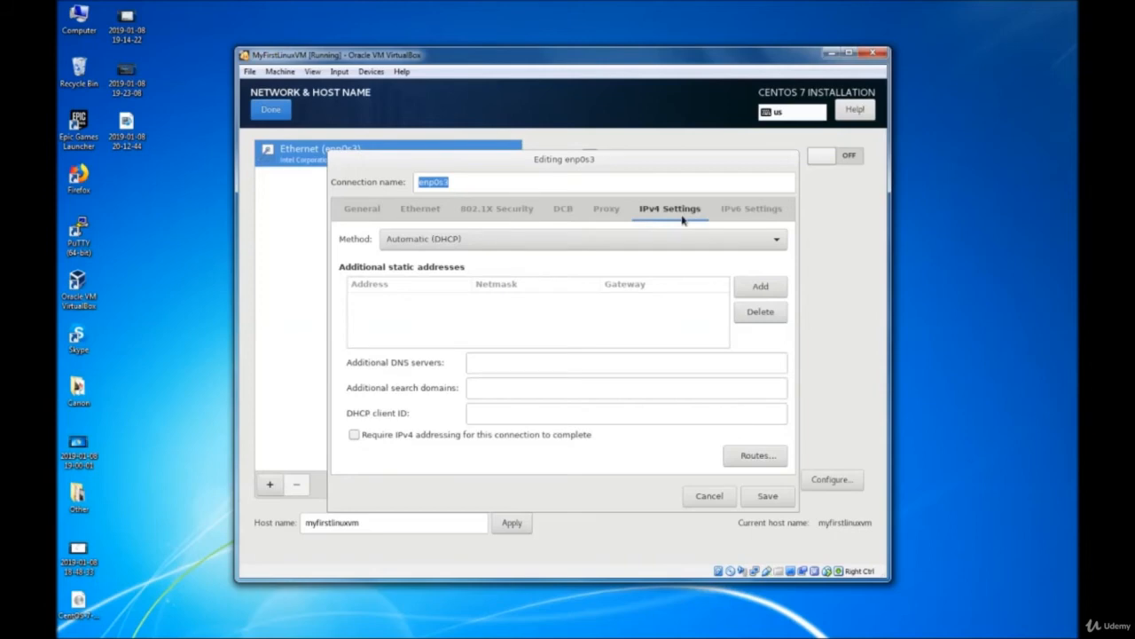
pyautogui.click(468, 244)
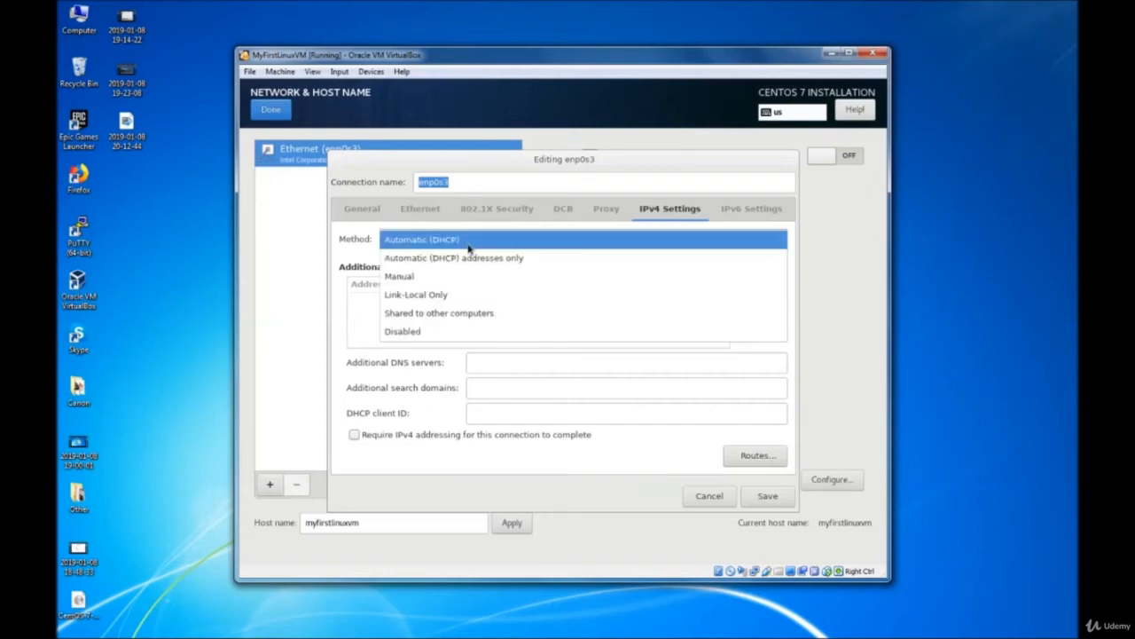
pyautogui.click(456, 241)
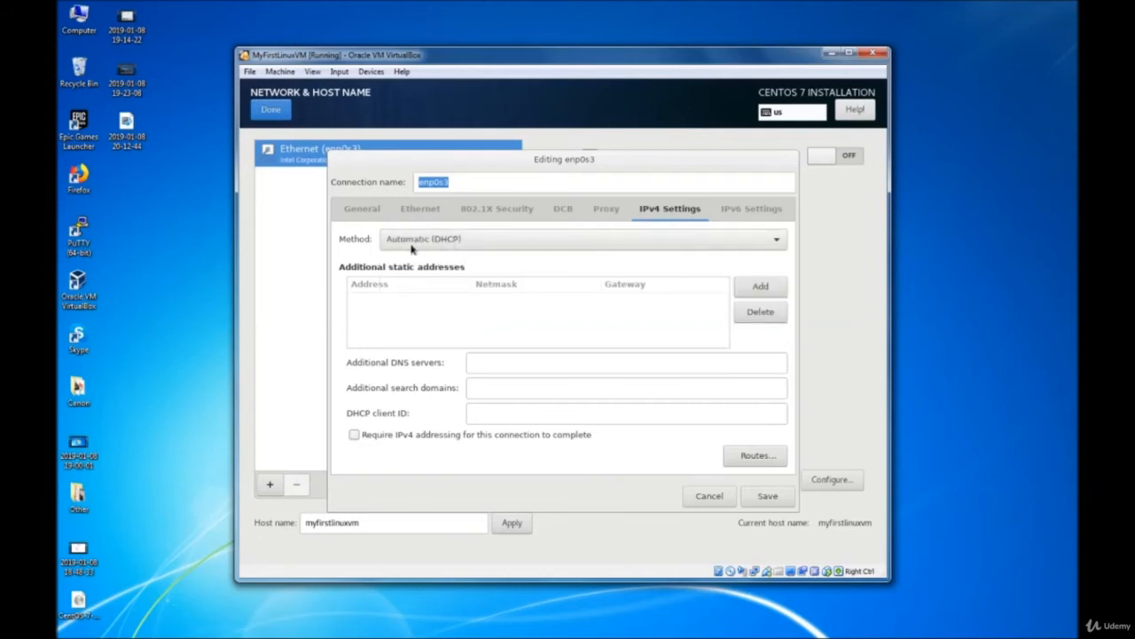
pyautogui.click(740, 217)
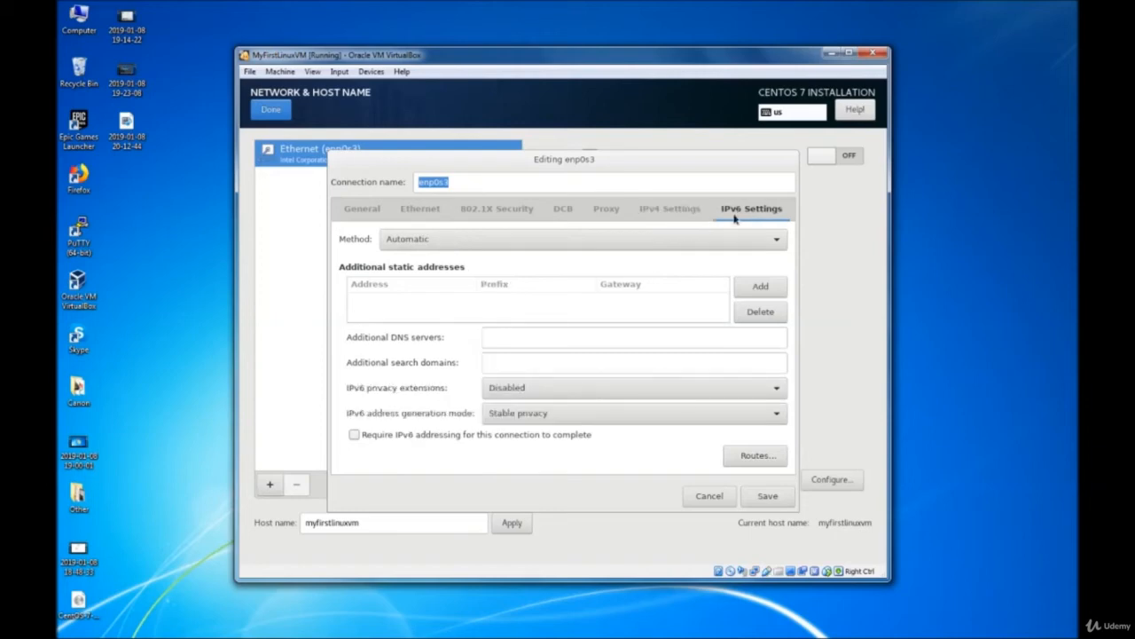
pyautogui.click(676, 219)
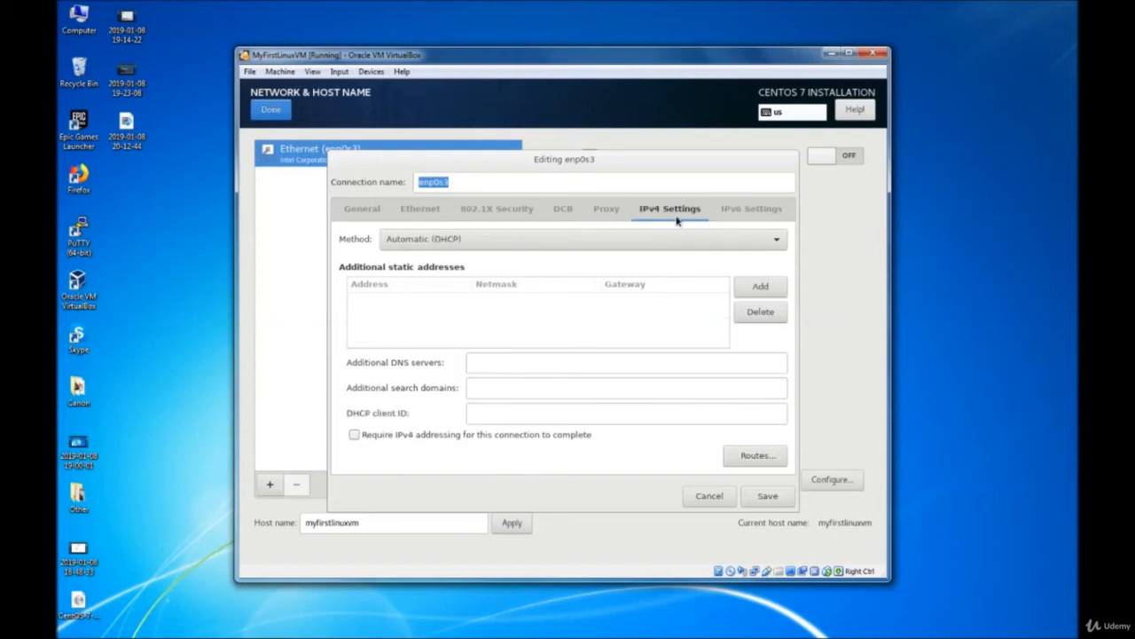
pyautogui.click(768, 495)
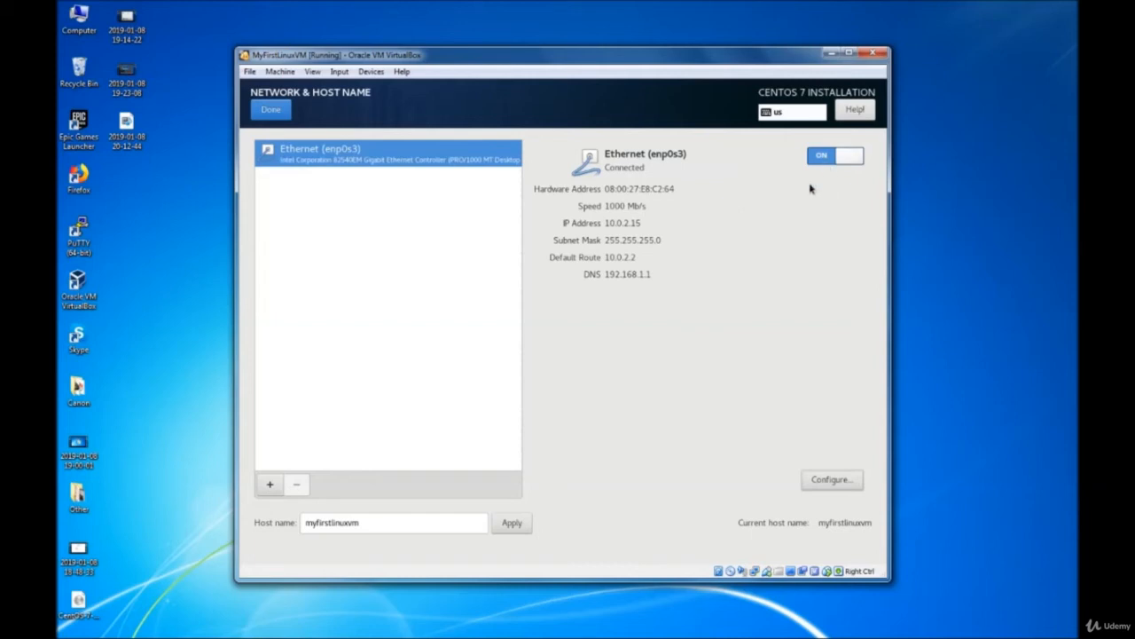
# - Finish network setup and return to the summary with Wired (enp0s3) connected
pyautogui.click(271, 109)
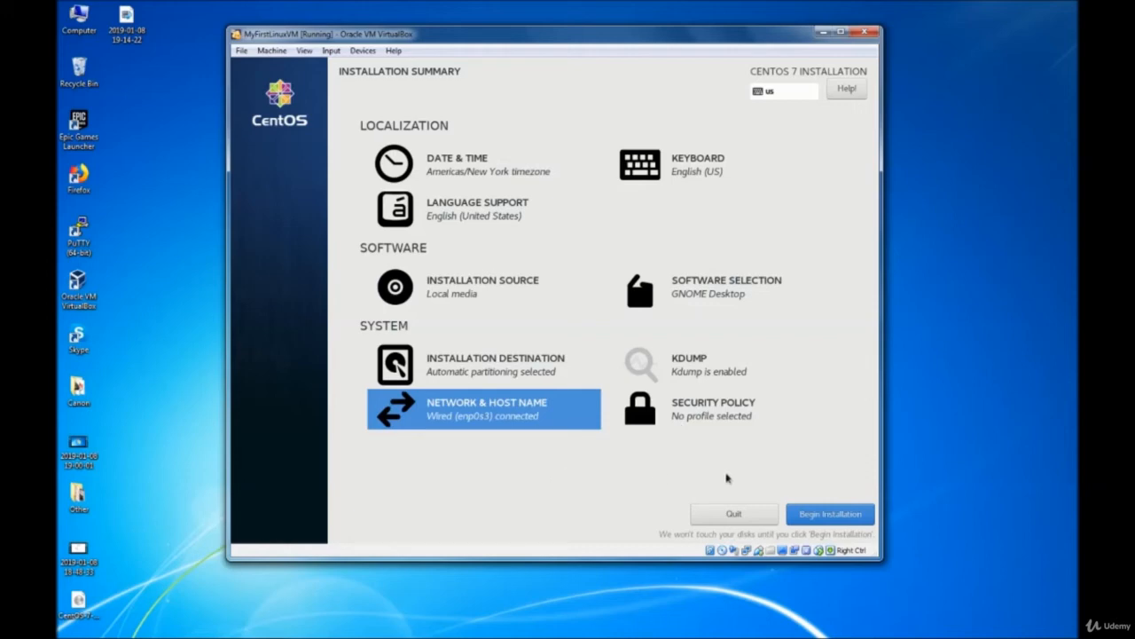
# - Begin the CentOS installation and go to the Root Password screen
pyautogui.click(826, 515)
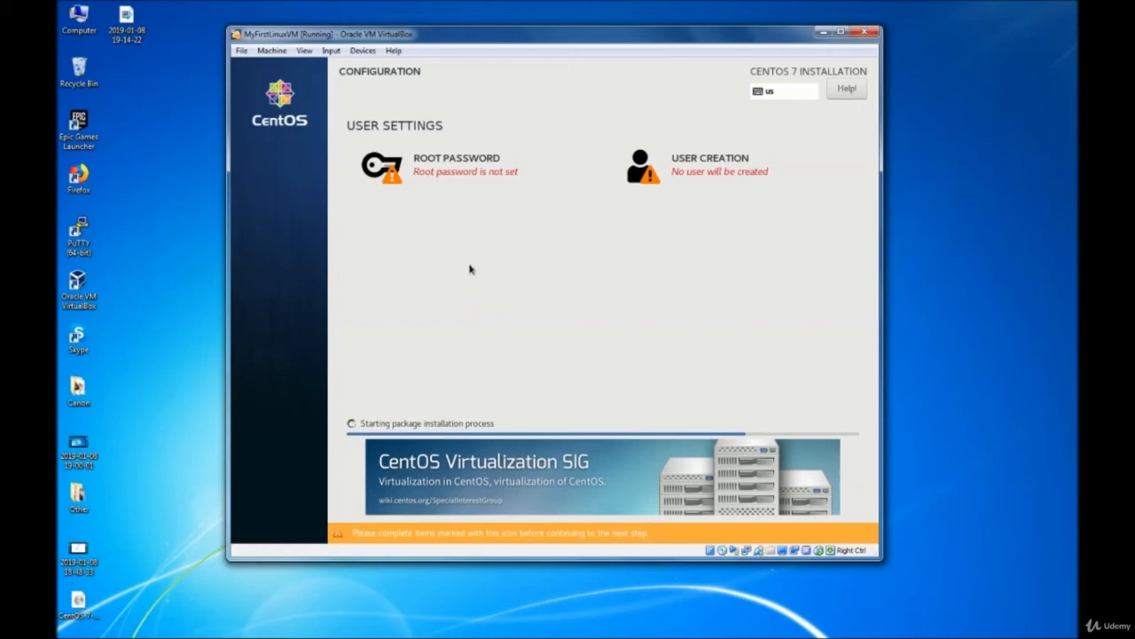
pyautogui.click(461, 174)
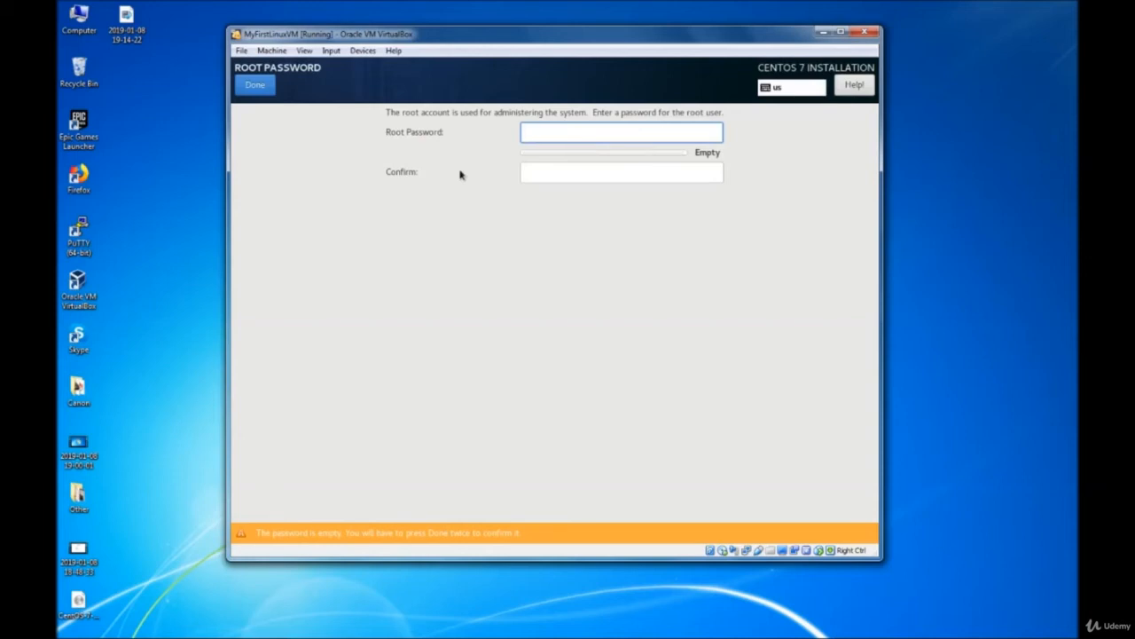
# - Enter the same weak root password in both fields and move the VM window aside
pyautogui.write('password12')
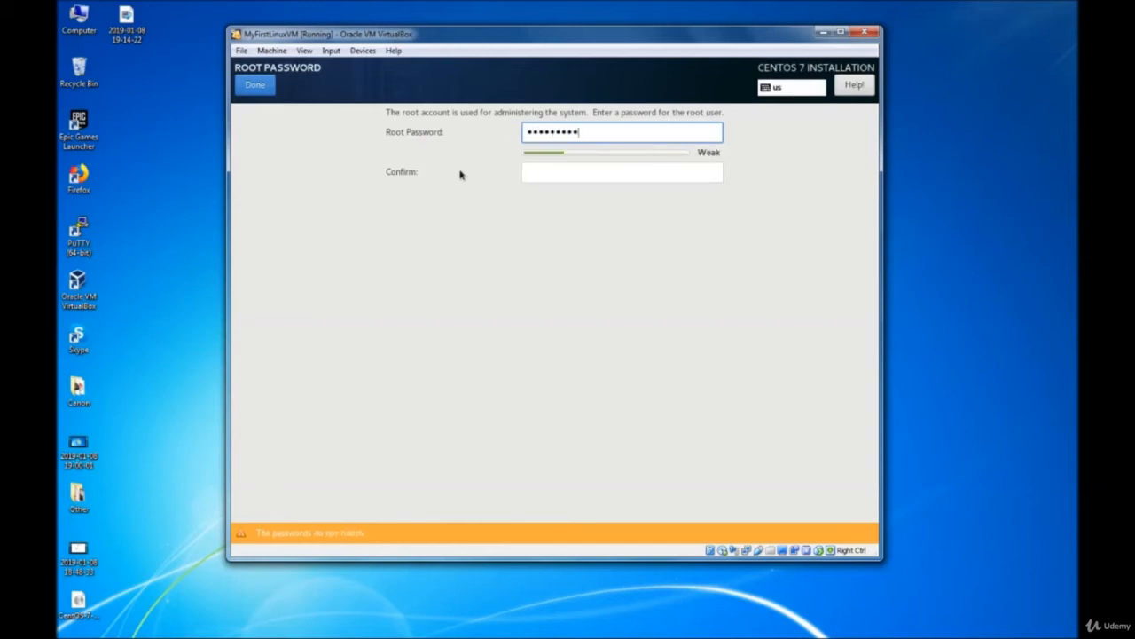
pyautogui.press('Tab')
pyautogui.write('password12')
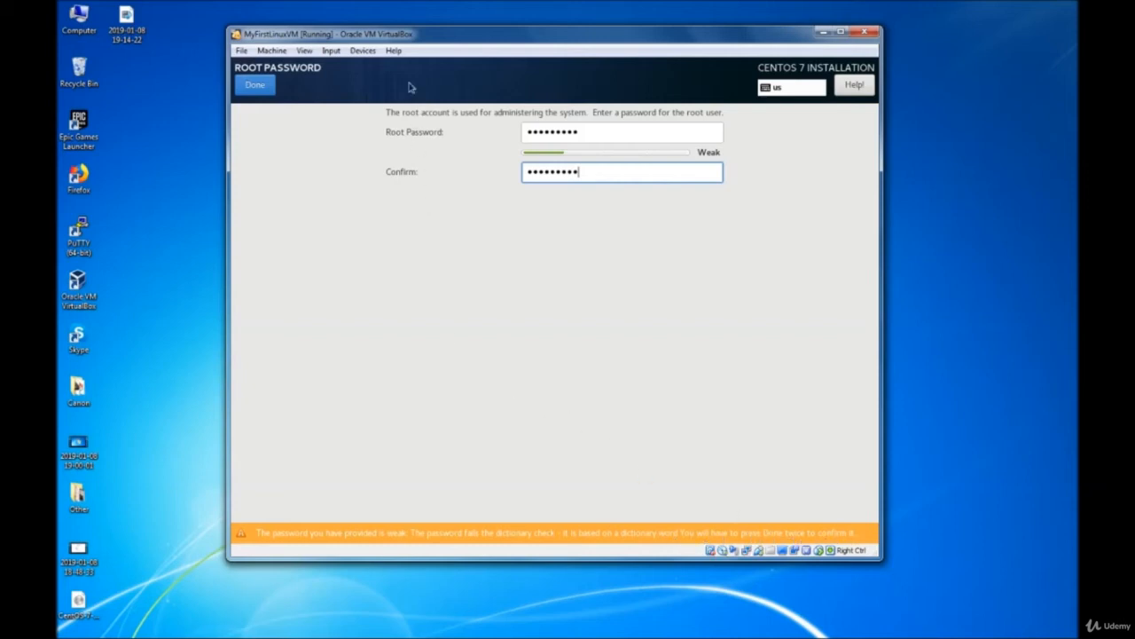
pyautogui.moveTo(406, 36); pyautogui.dragTo(361, 101)
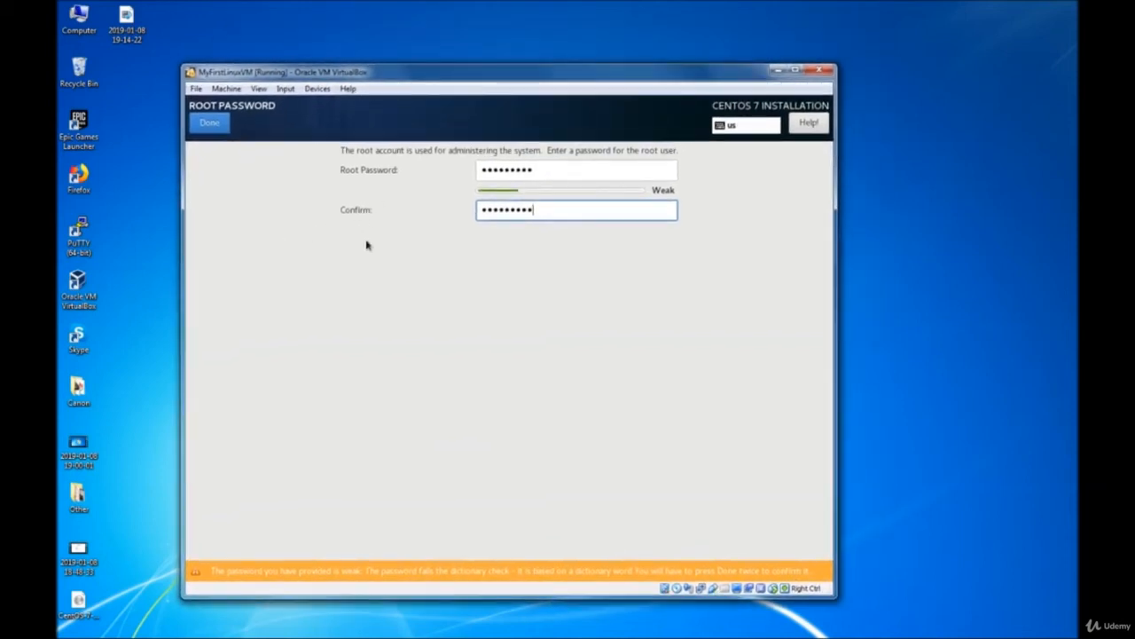
# - Accept the weak root password despite the warning and go to User Creation
pyautogui.click(211, 124)
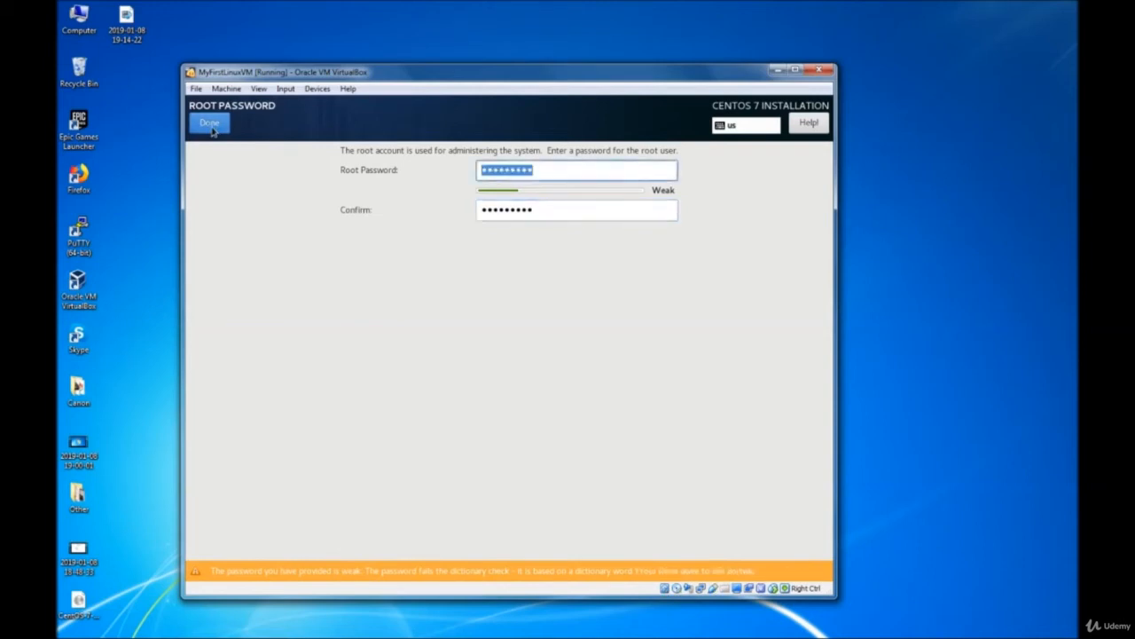
pyautogui.click(212, 125)
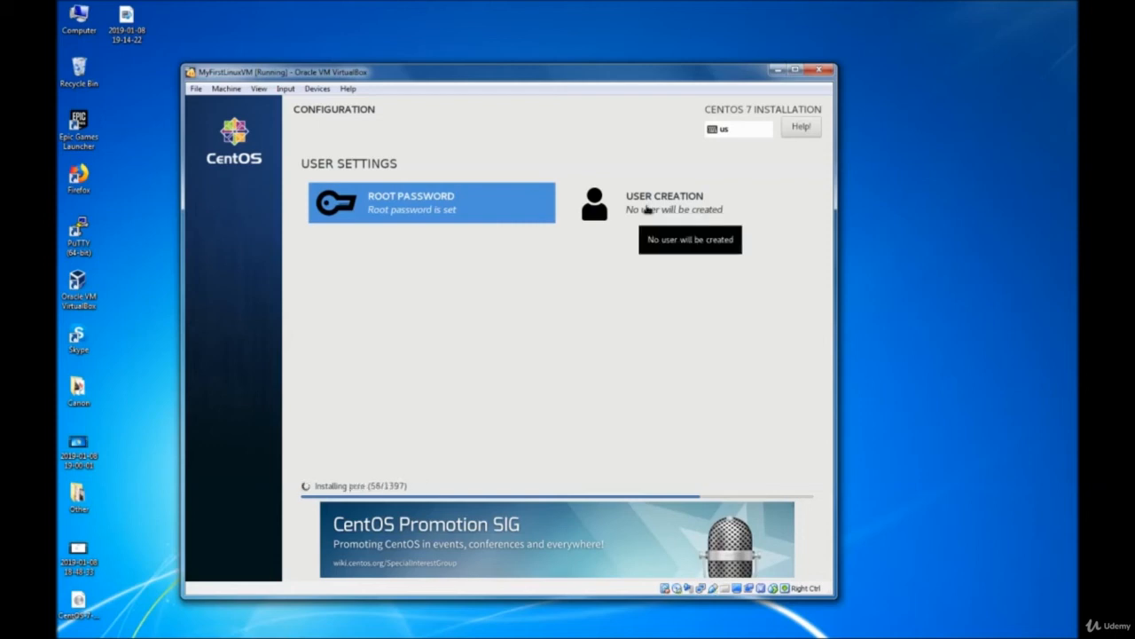
pyautogui.click(648, 210)
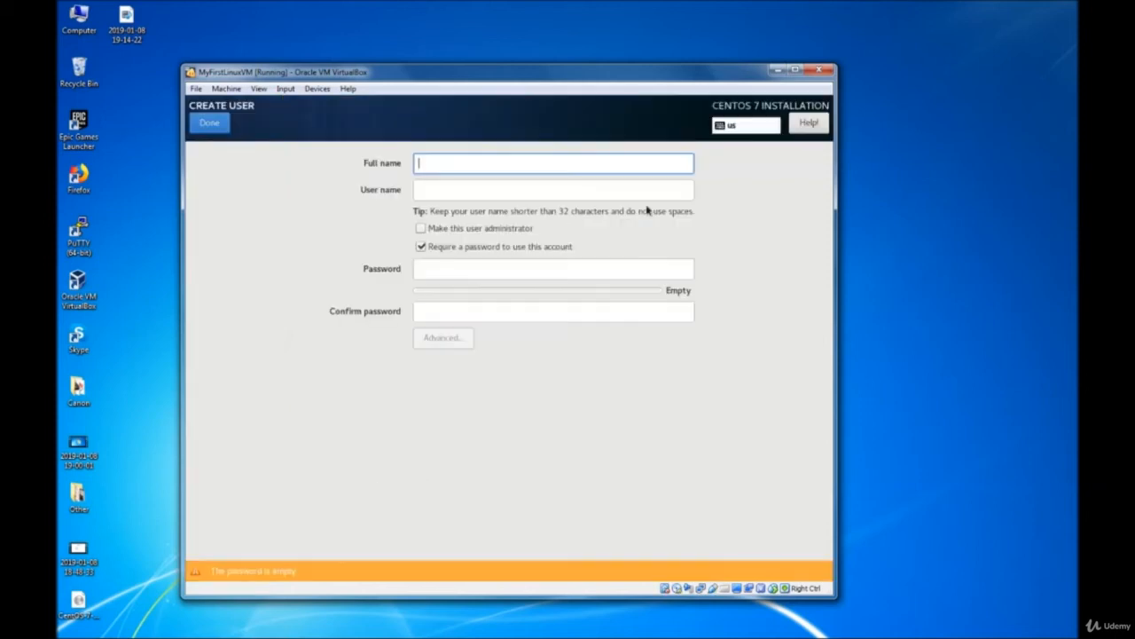
# - Enter the new user's full name and a matching weak password, accepting it despite the warning
pyautogui.write('Im')
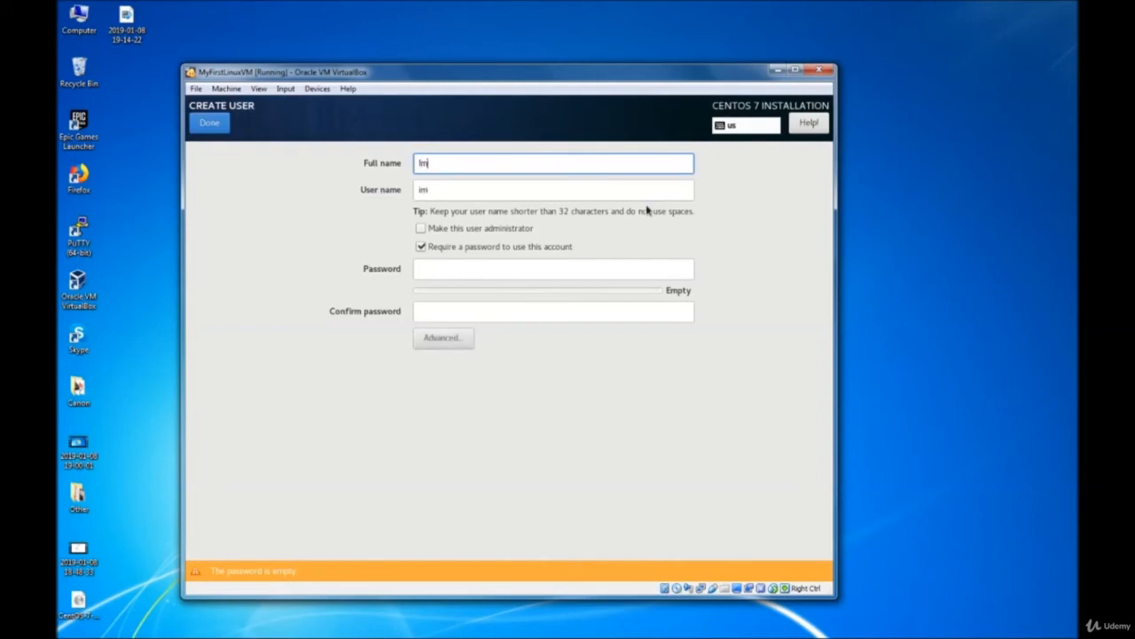
pyautogui.write('ran Afzal')
pyautogui.click(546, 271)
pyautogui.write('*********')
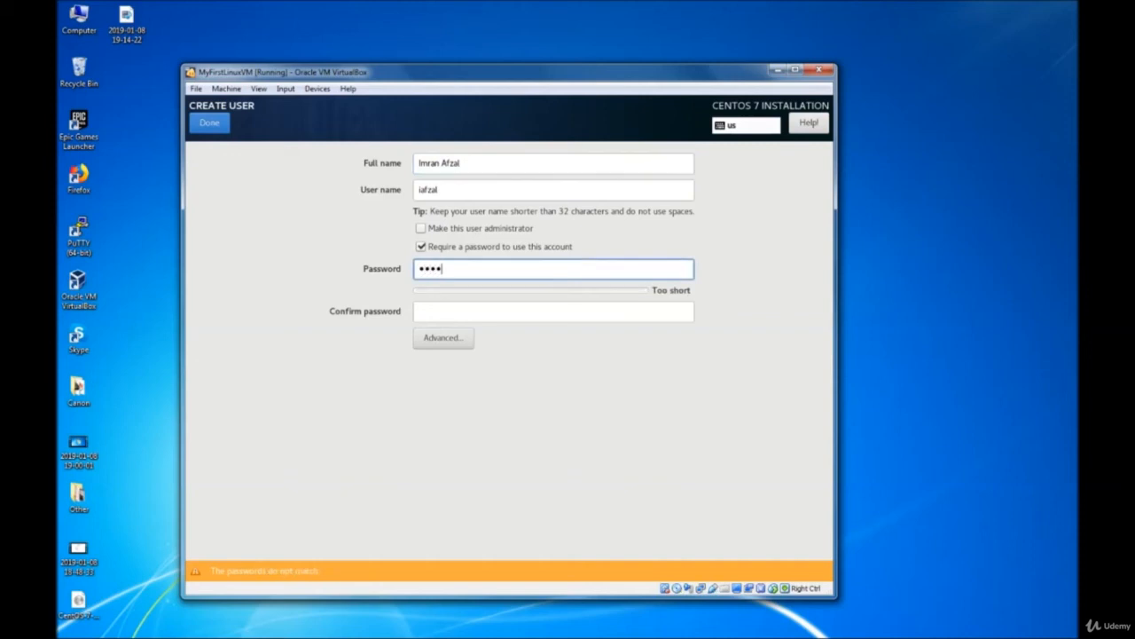
pyautogui.press('Tab')
pyautogui.write('*********')
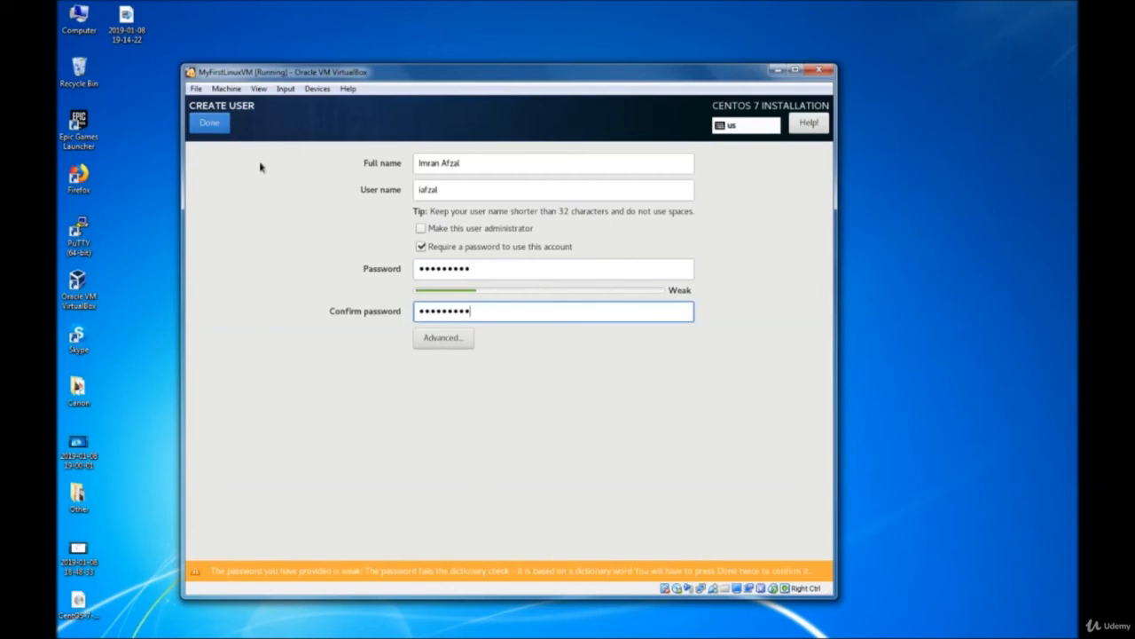
pyautogui.click(222, 128)
pyautogui.click(209, 123)
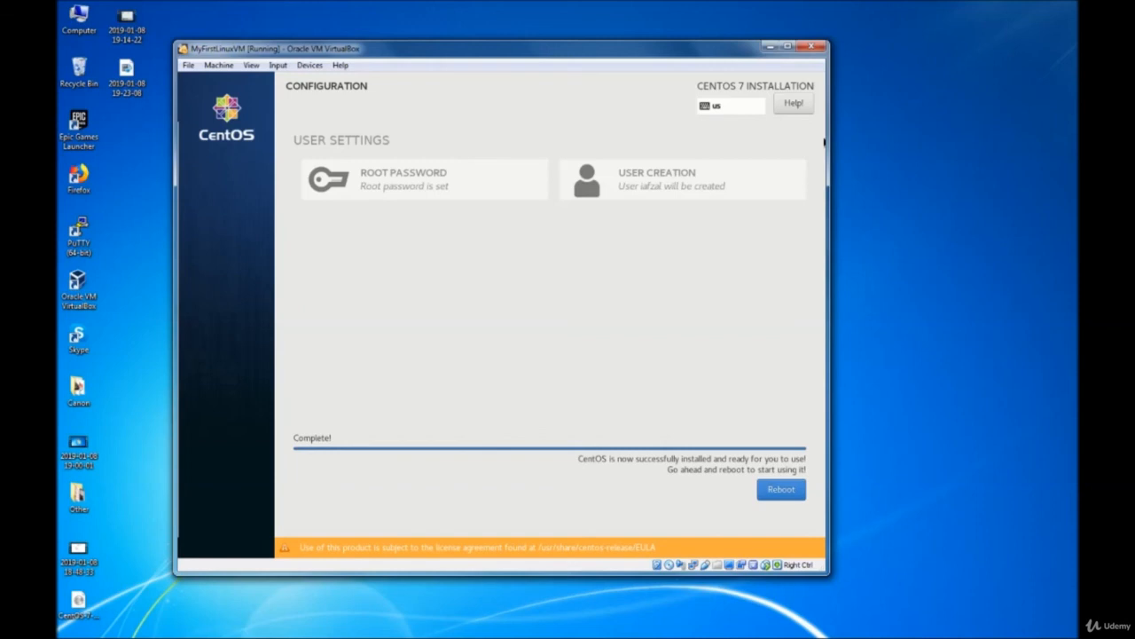
# - Reboot MyFirstLinuxVM into the newly installed CentOS 7 system once installation finishes
pyautogui.click(789, 490)
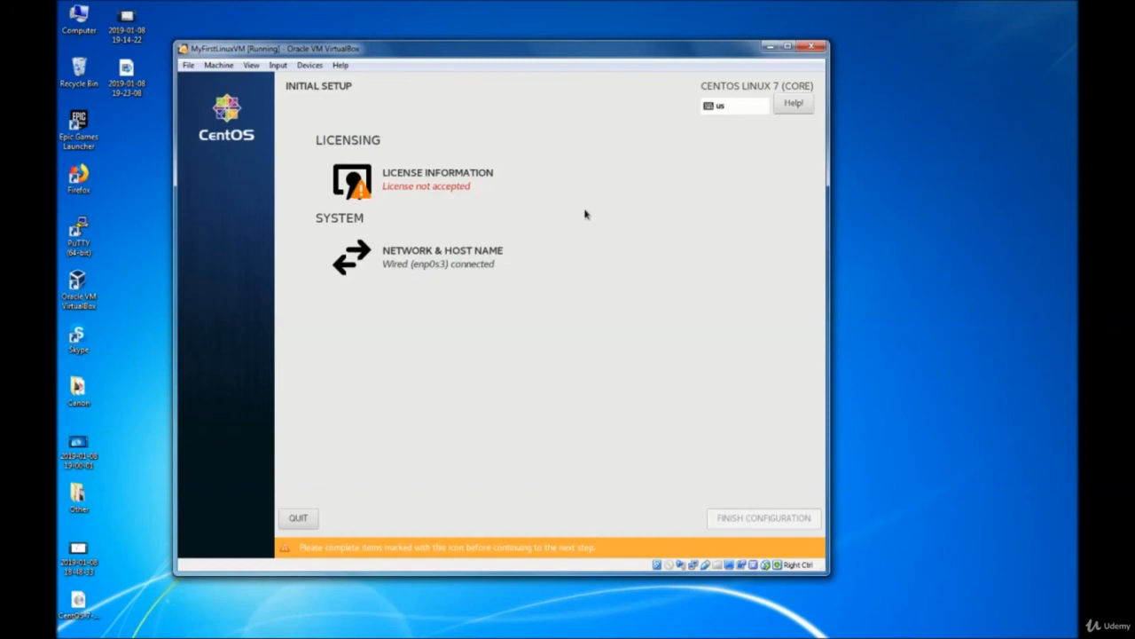
# - Accept the CentOS 7 license agreement under License Information and return to Initial Setup
pyautogui.click(411, 191)
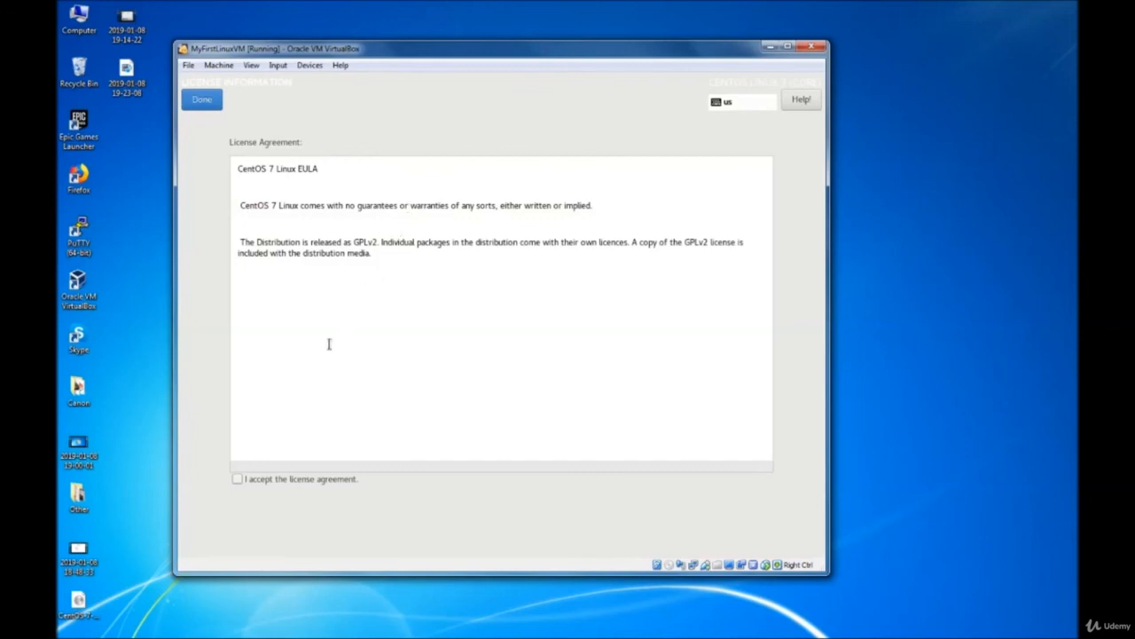
pyautogui.click(236, 483)
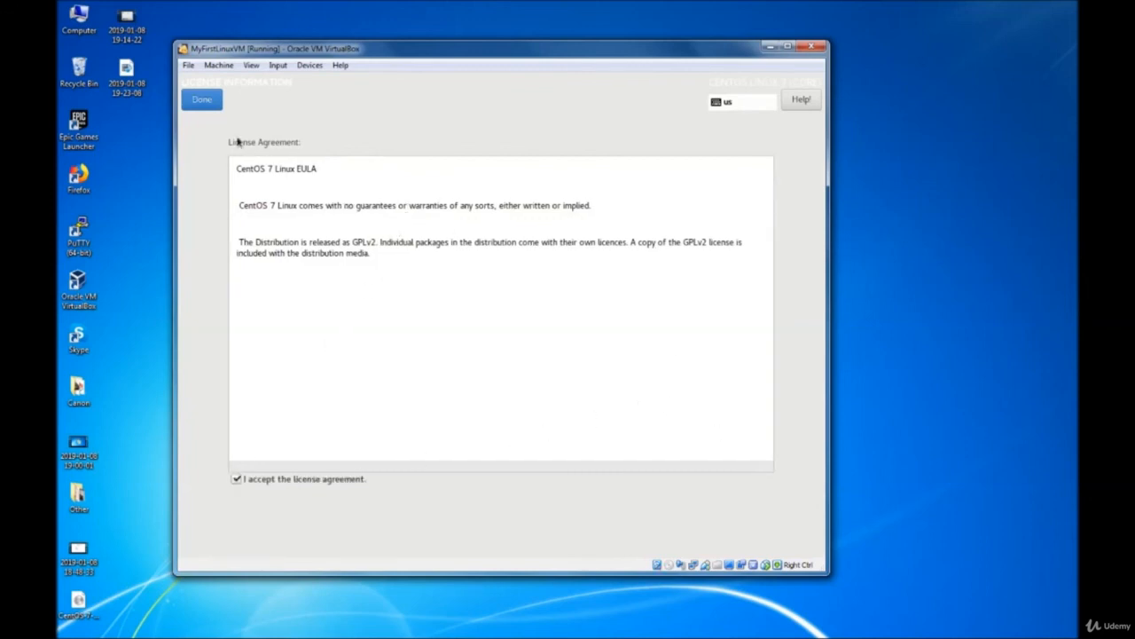
pyautogui.click(202, 99)
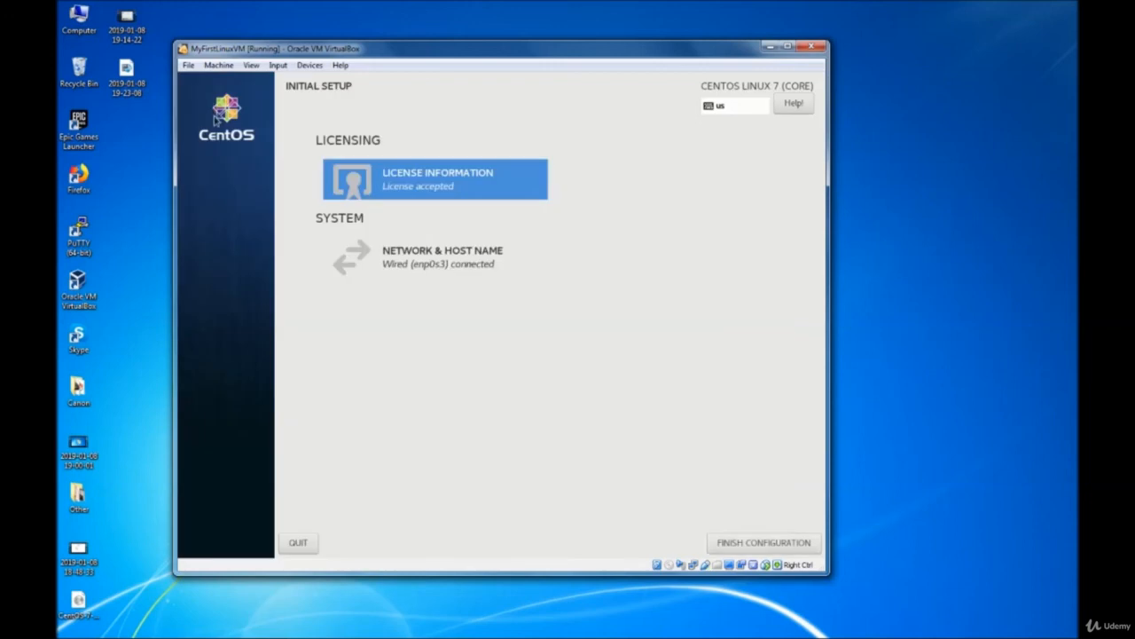
# - Leave Network & Host Name settings unchanged and finish the CentOS initial configuration
pyautogui.click(438, 269)
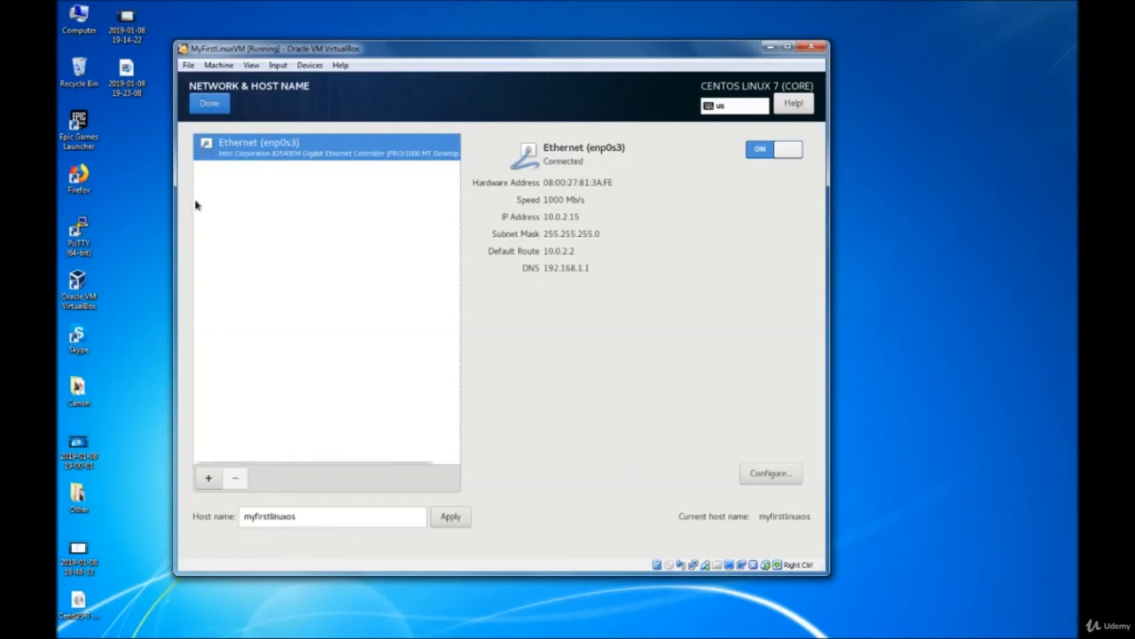
pyautogui.click(210, 109)
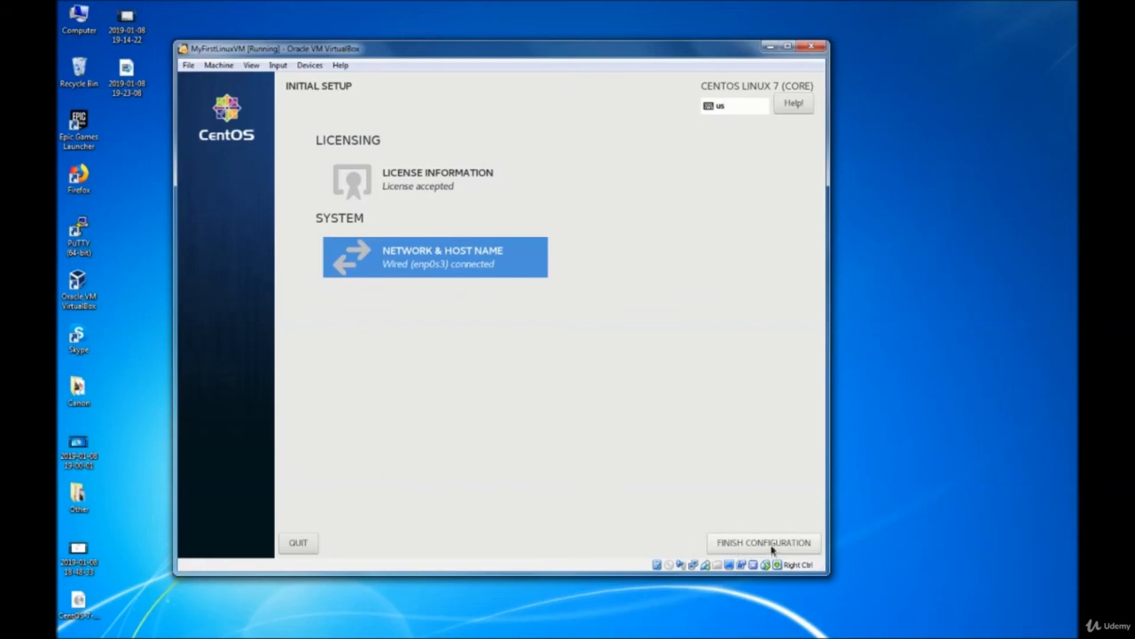
pyautogui.click(772, 543)
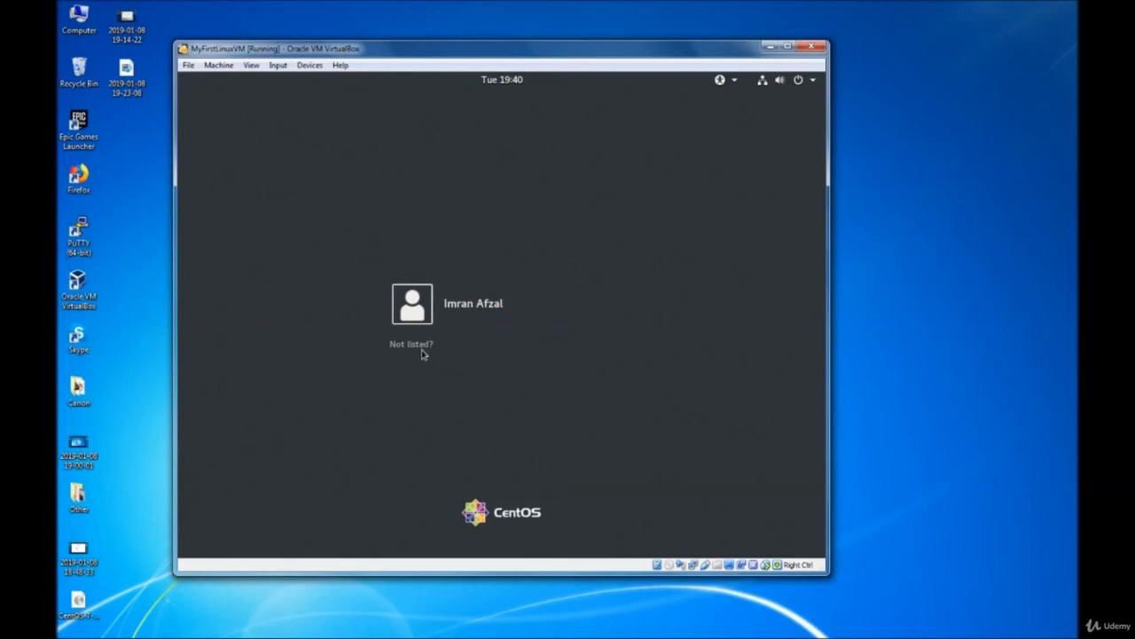
# - Sign in to CentOS as the newly created user with the account password
pyautogui.click(471, 319)
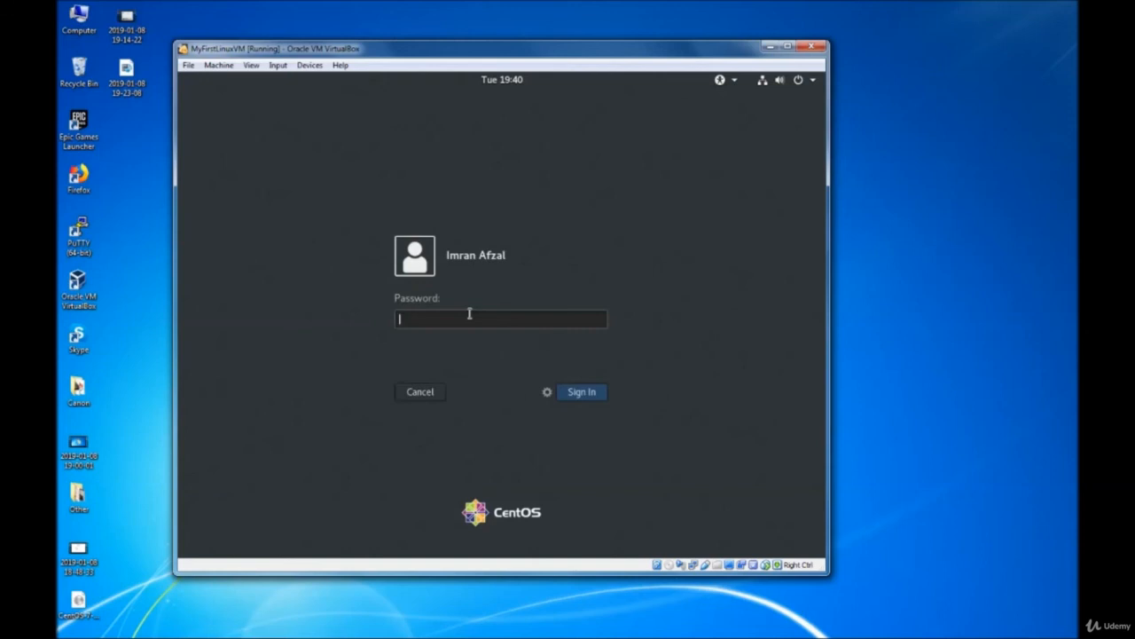
pyautogui.write('*********')
pyautogui.press('Return')
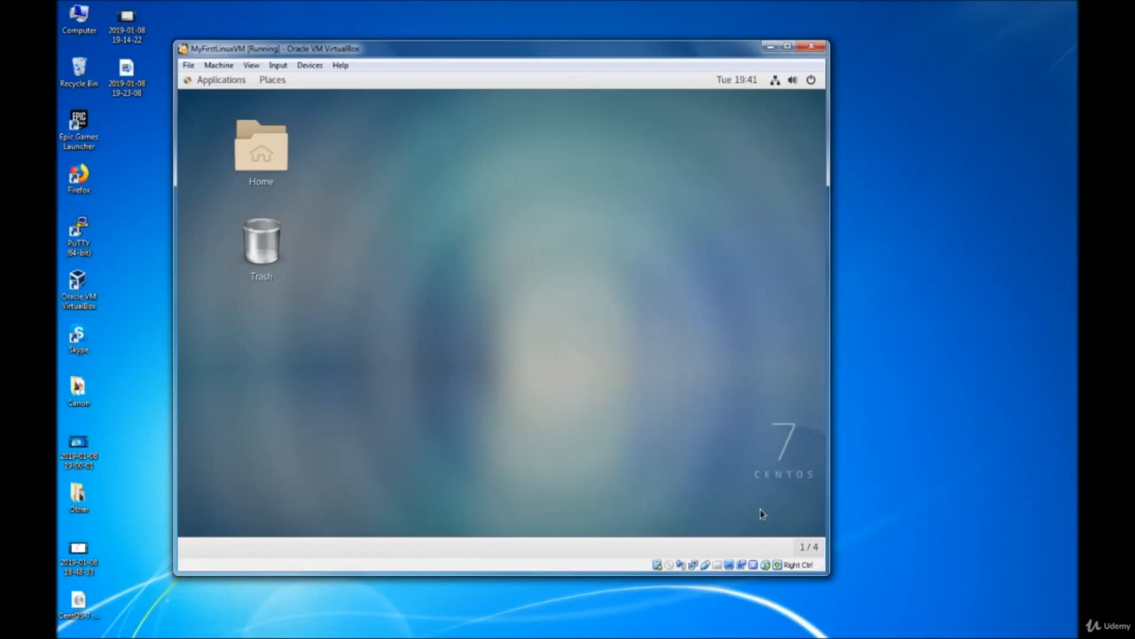
# - Click and drag on the GNOME initial setup screen as its Welcome language page appears
pyautogui.click(259, 152)
pyautogui.moveTo(259, 152); pyautogui.dragTo(262, 233)
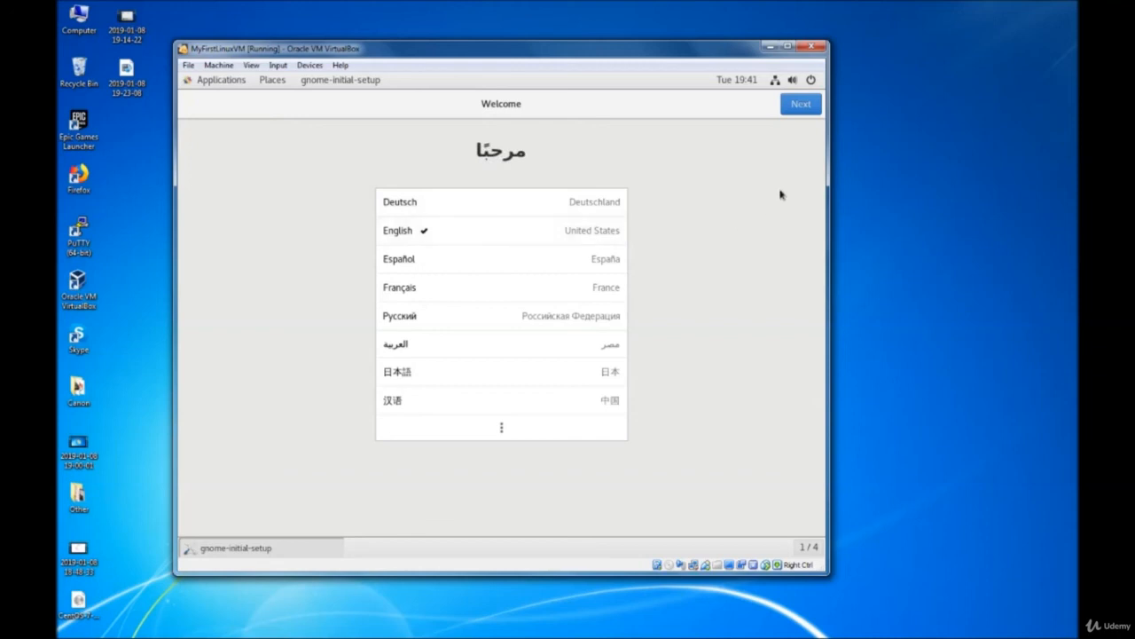
# - Keep English language and English (US) keyboard, and switch Location Services off
pyautogui.click(801, 107)
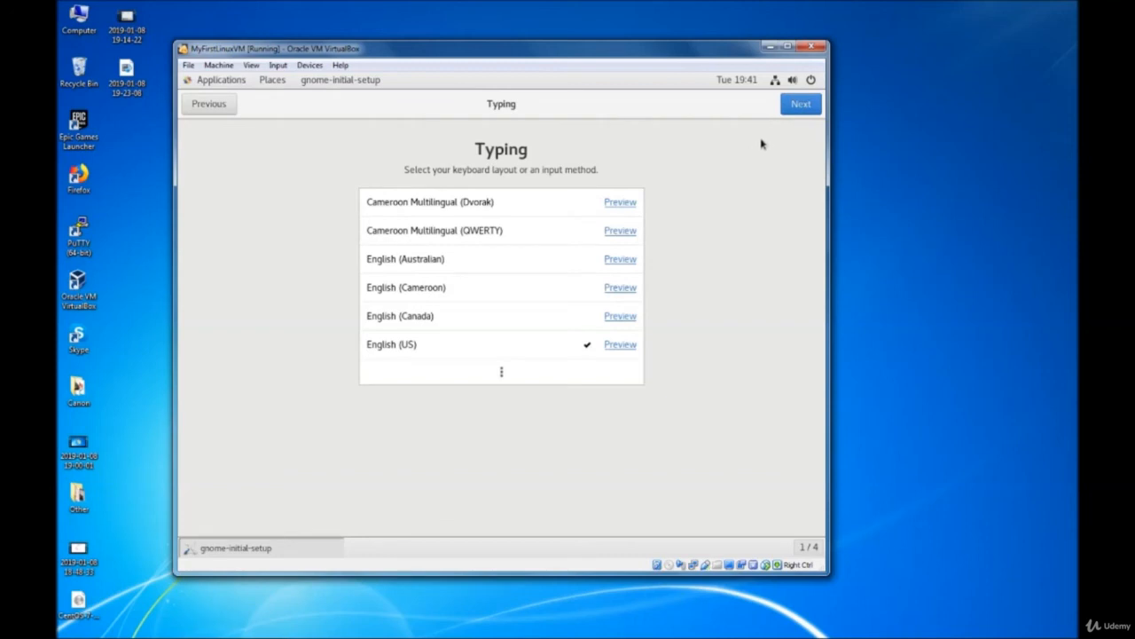
pyautogui.click(798, 107)
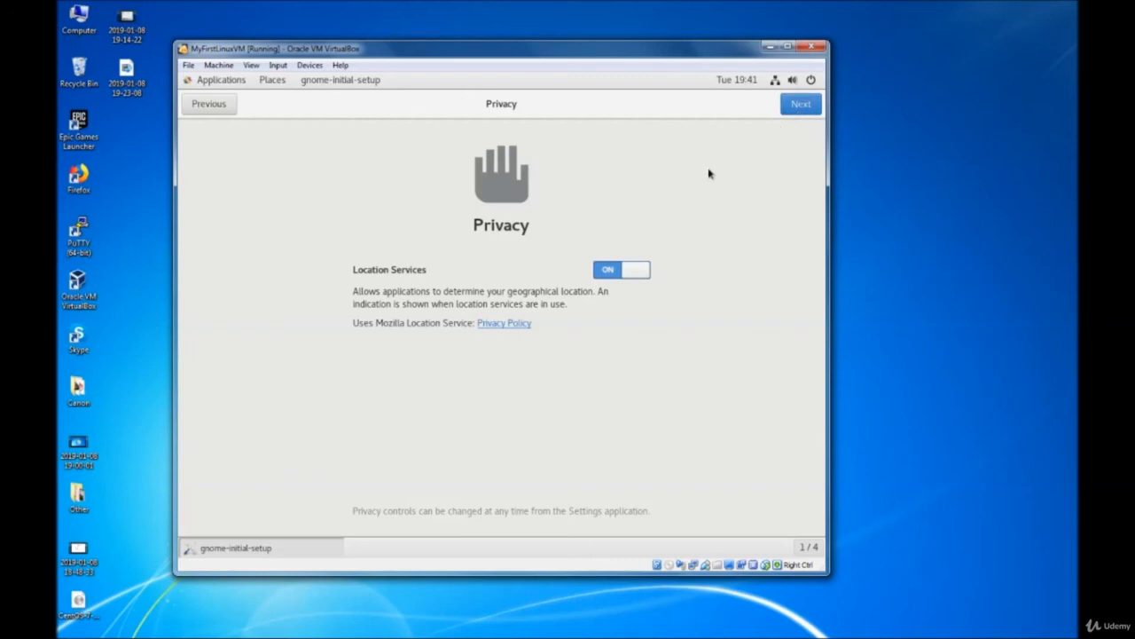
pyautogui.click(614, 266)
pyautogui.click(804, 110)
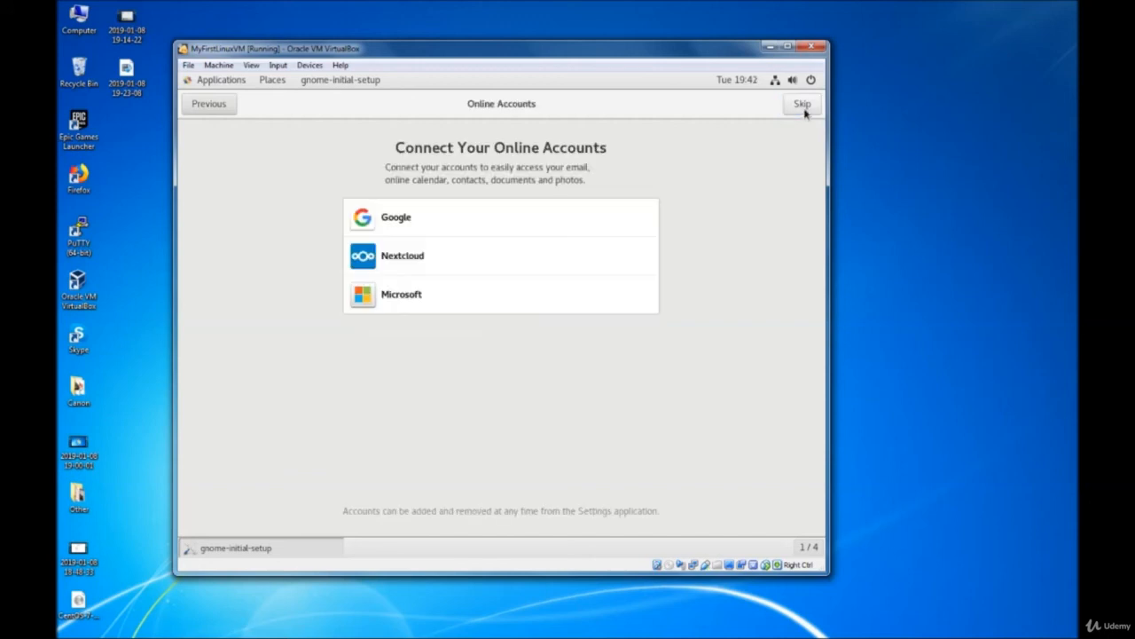
# - Skip online accounts, start using CentOS Linux, and close the Getting Started help window
pyautogui.click(802, 105)
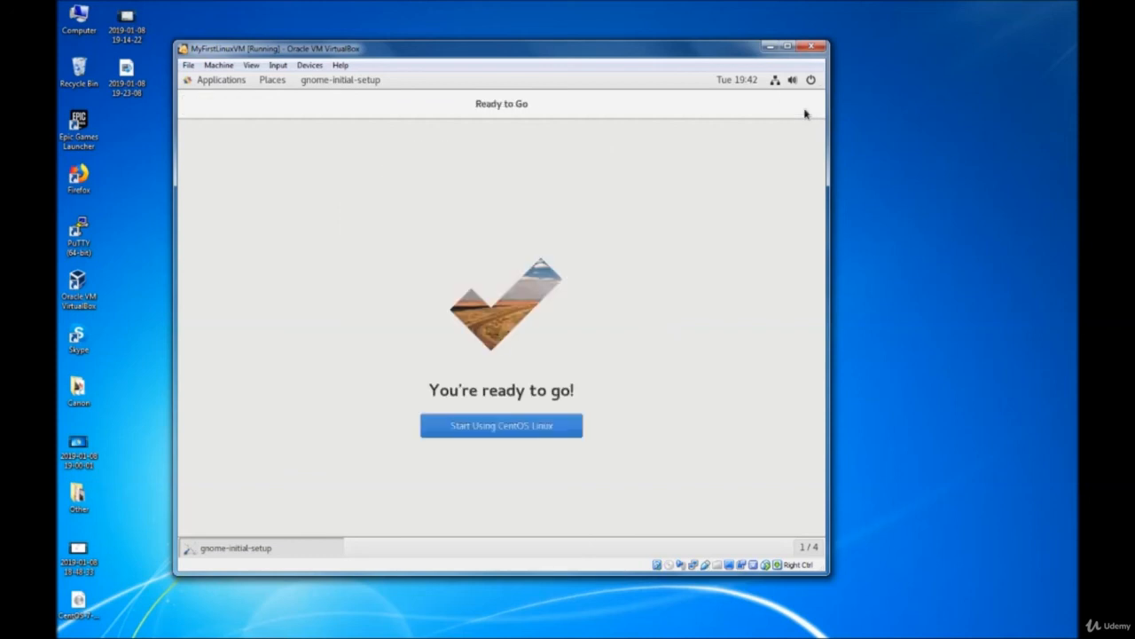
pyautogui.click(529, 431)
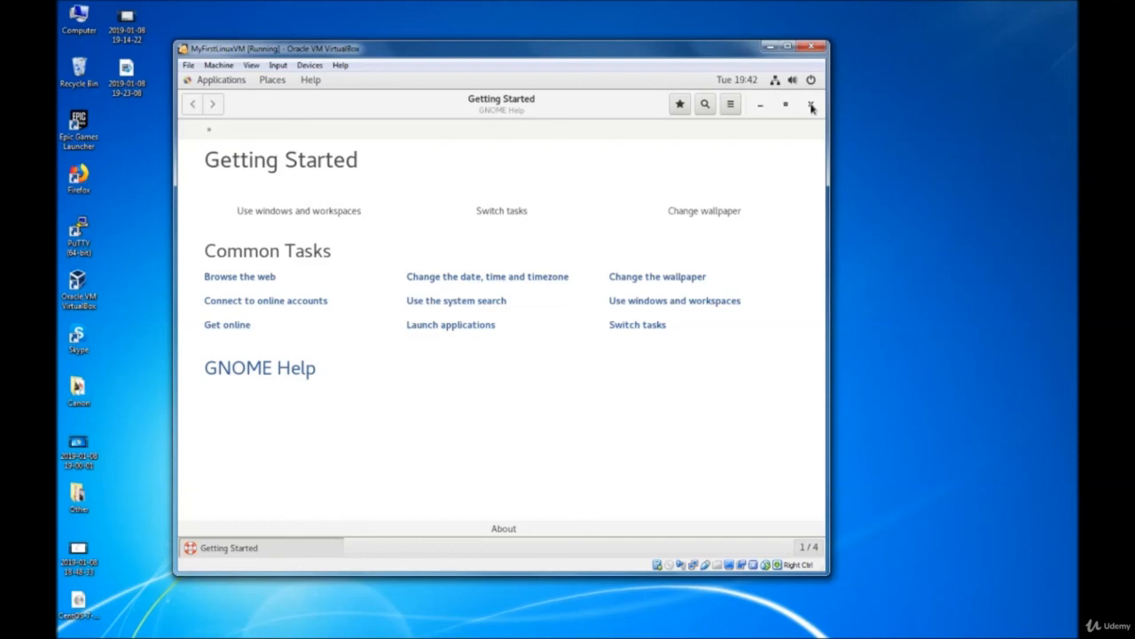
pyautogui.click(811, 106)
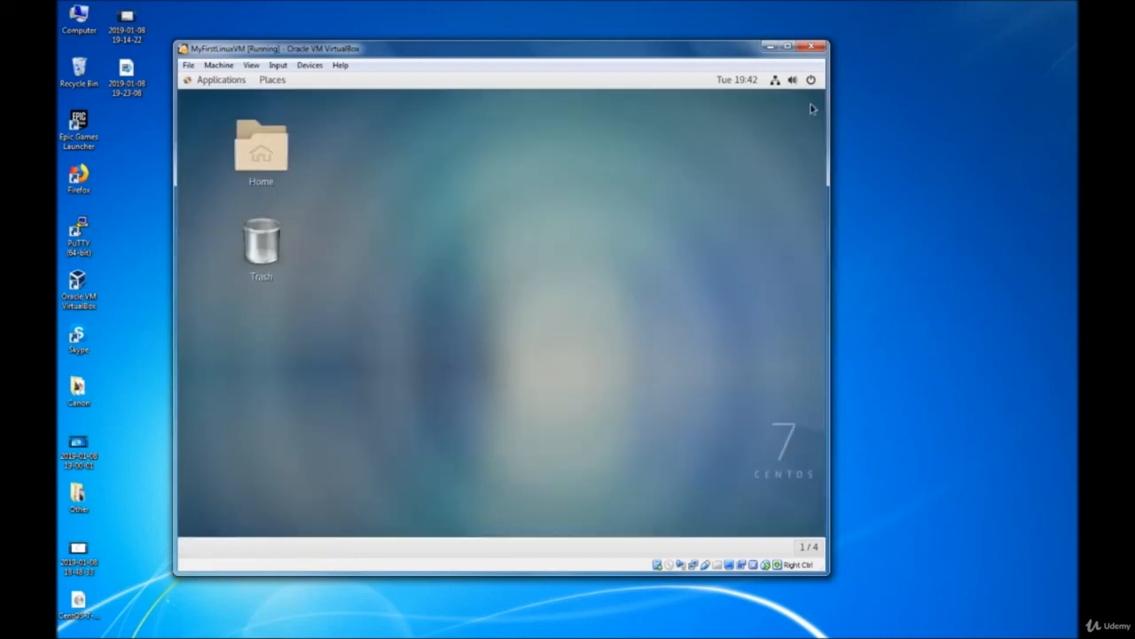